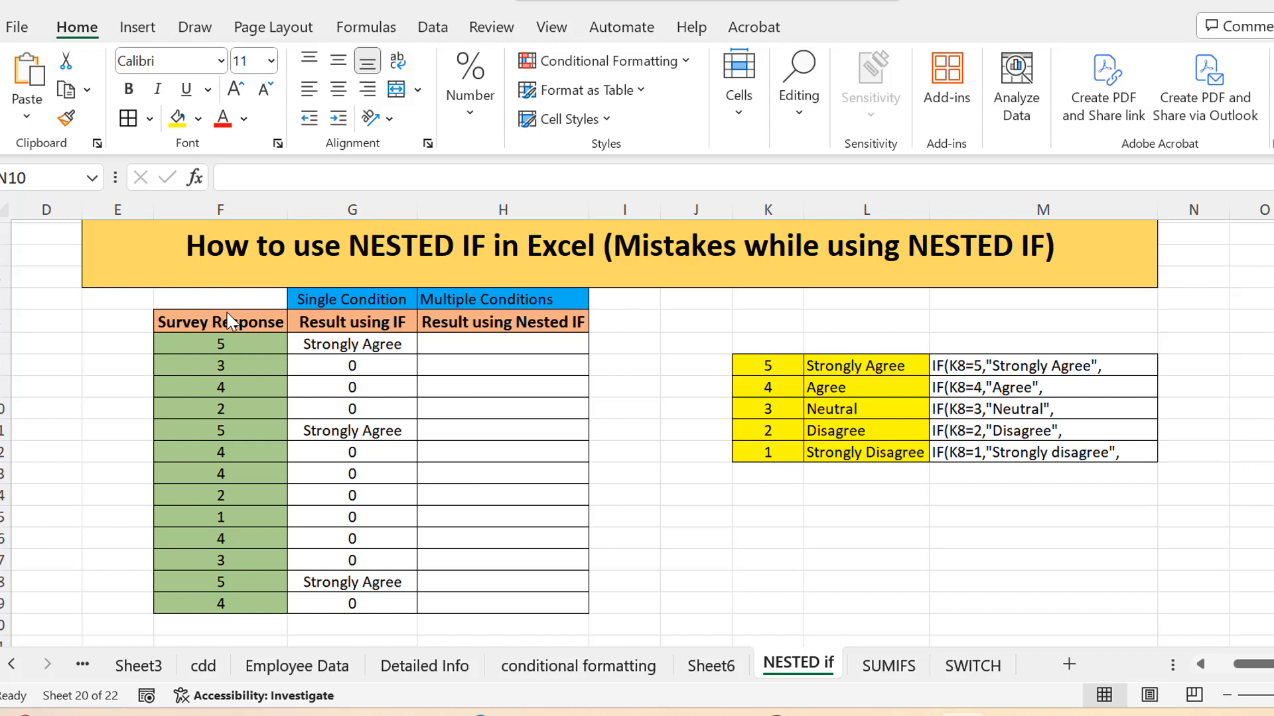
Step: Examine the Survey Response scores and the key that pairs each rating from 5 to 1 with its agreement label
left_click(226, 313)
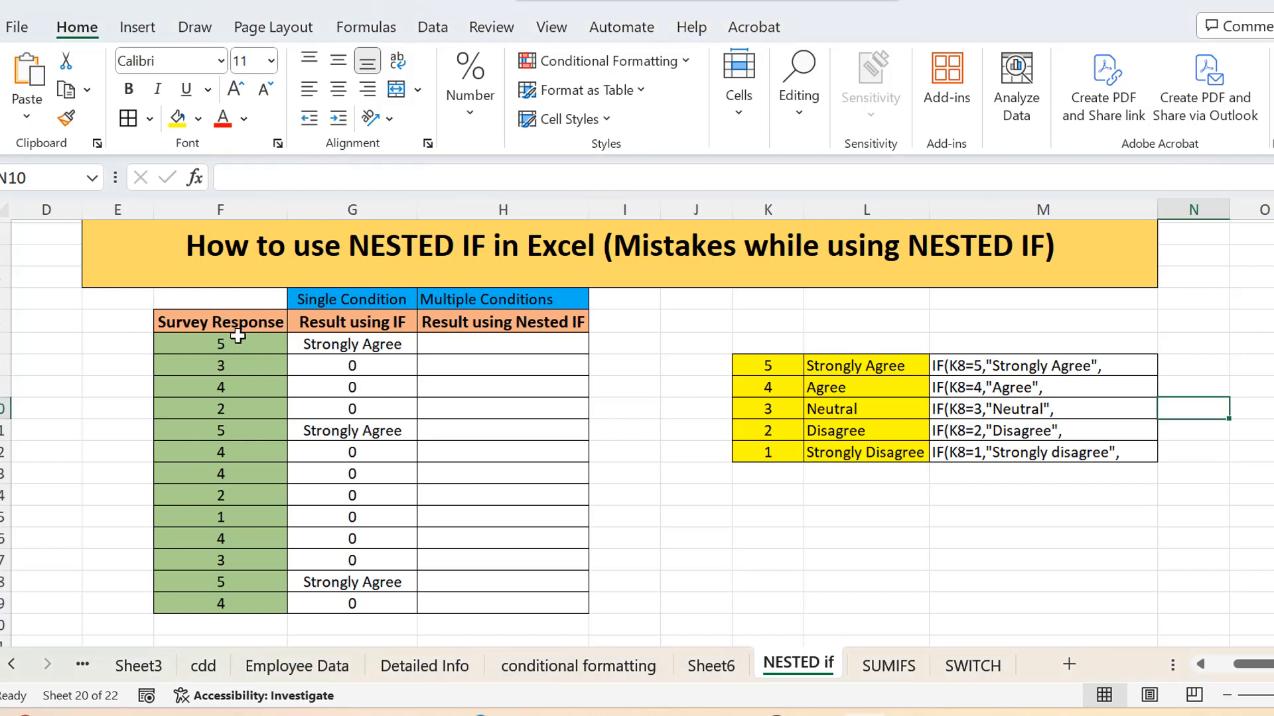
left_click_drag(256, 321, 250, 357)
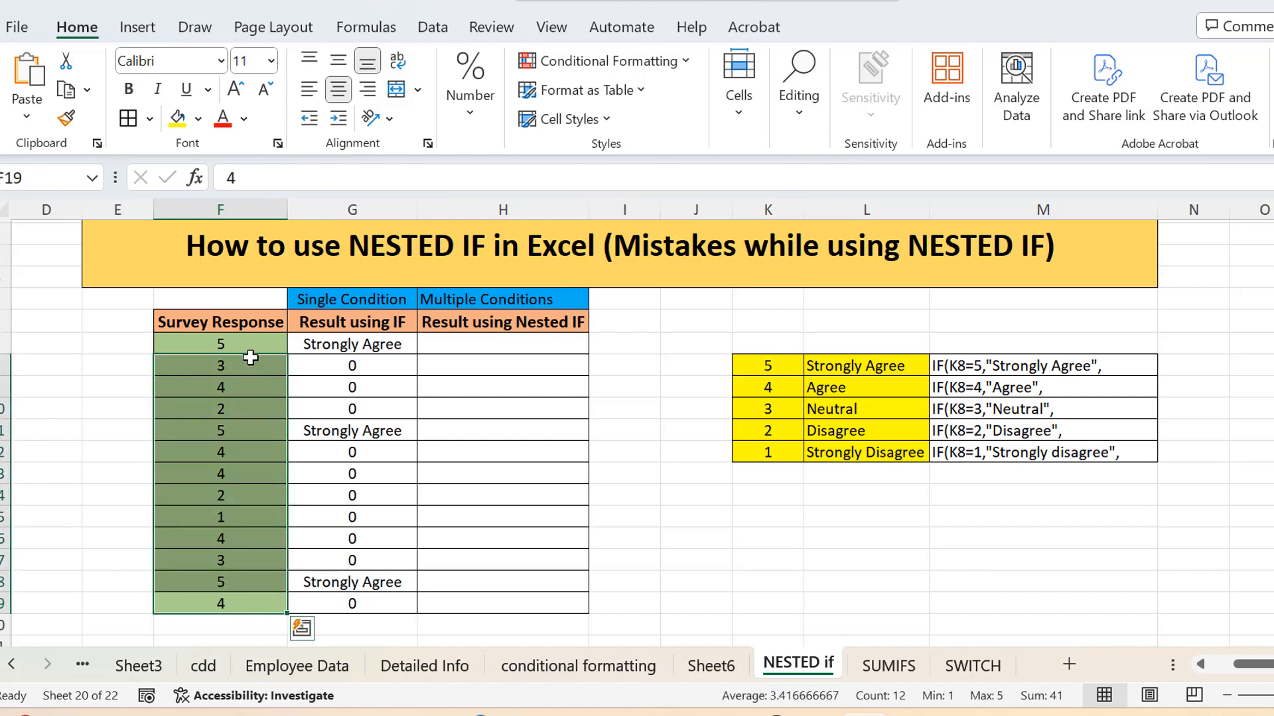
left_click(257, 344)
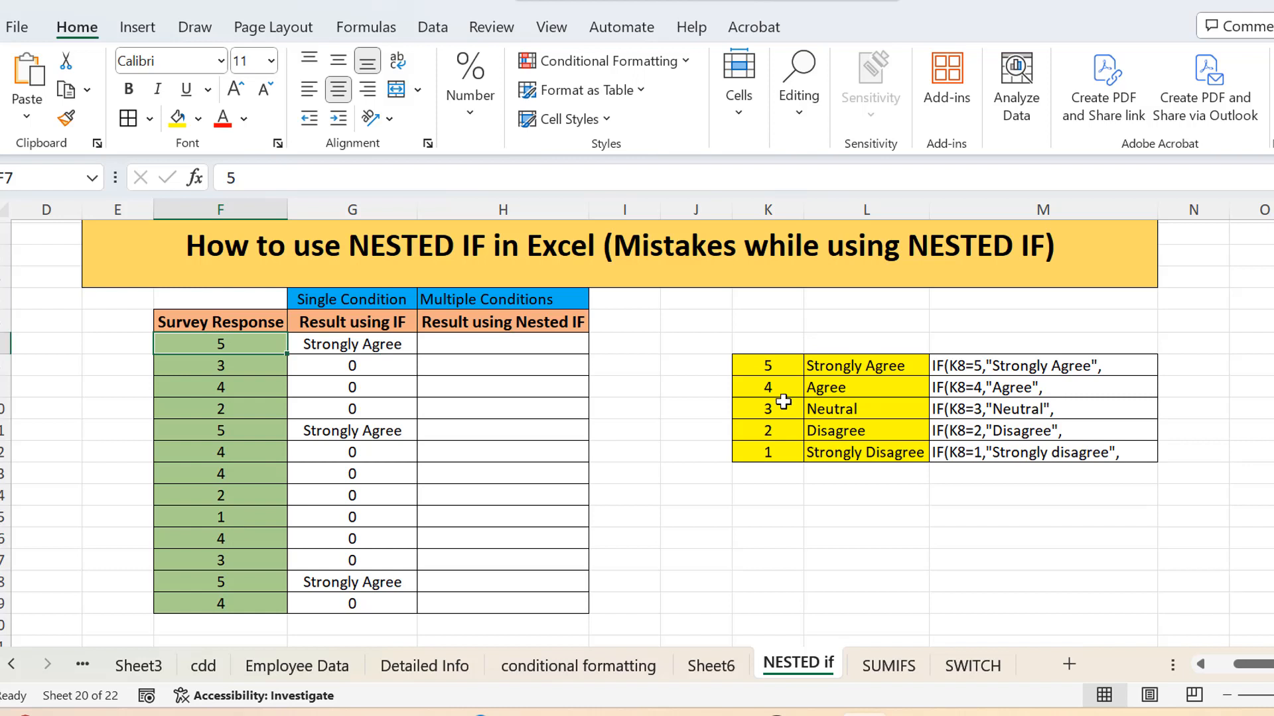
left_click(772, 367)
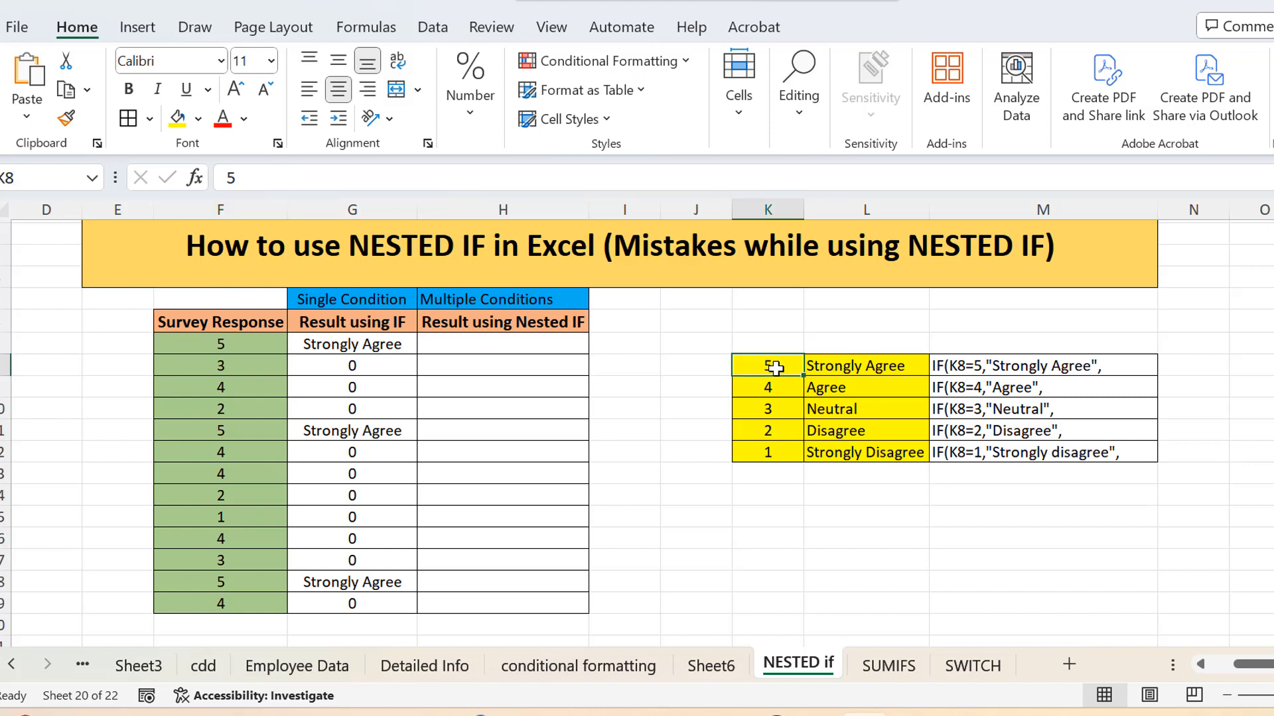
left_click(861, 371)
left_click(775, 404)
left_click(837, 391)
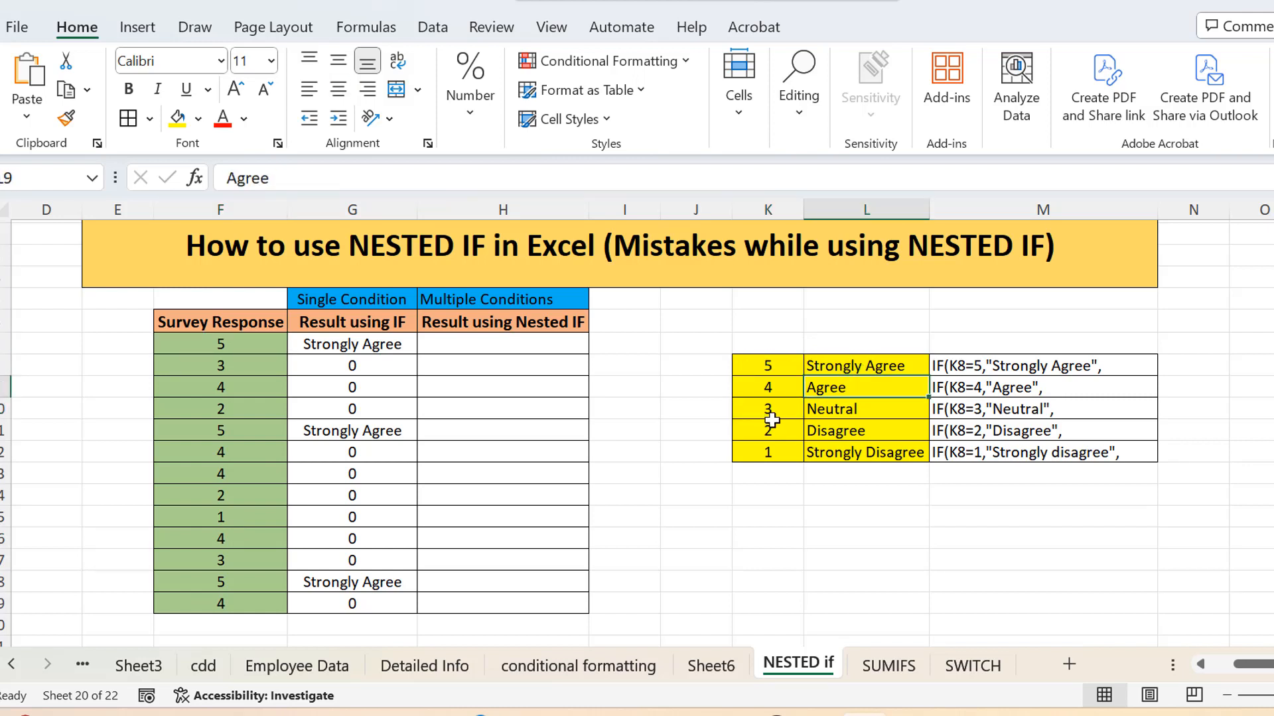
left_click(772, 422)
left_click(772, 408)
left_click(832, 411)
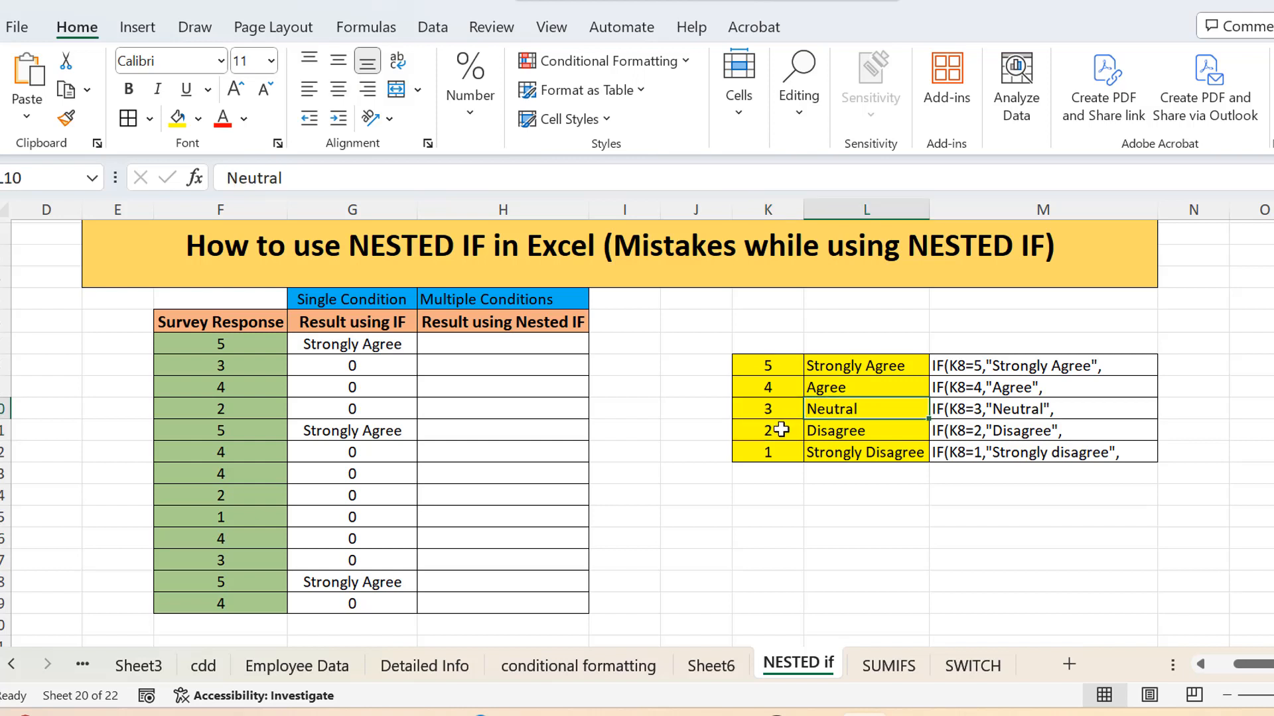
left_click(778, 431)
left_click(840, 434)
left_click(741, 458)
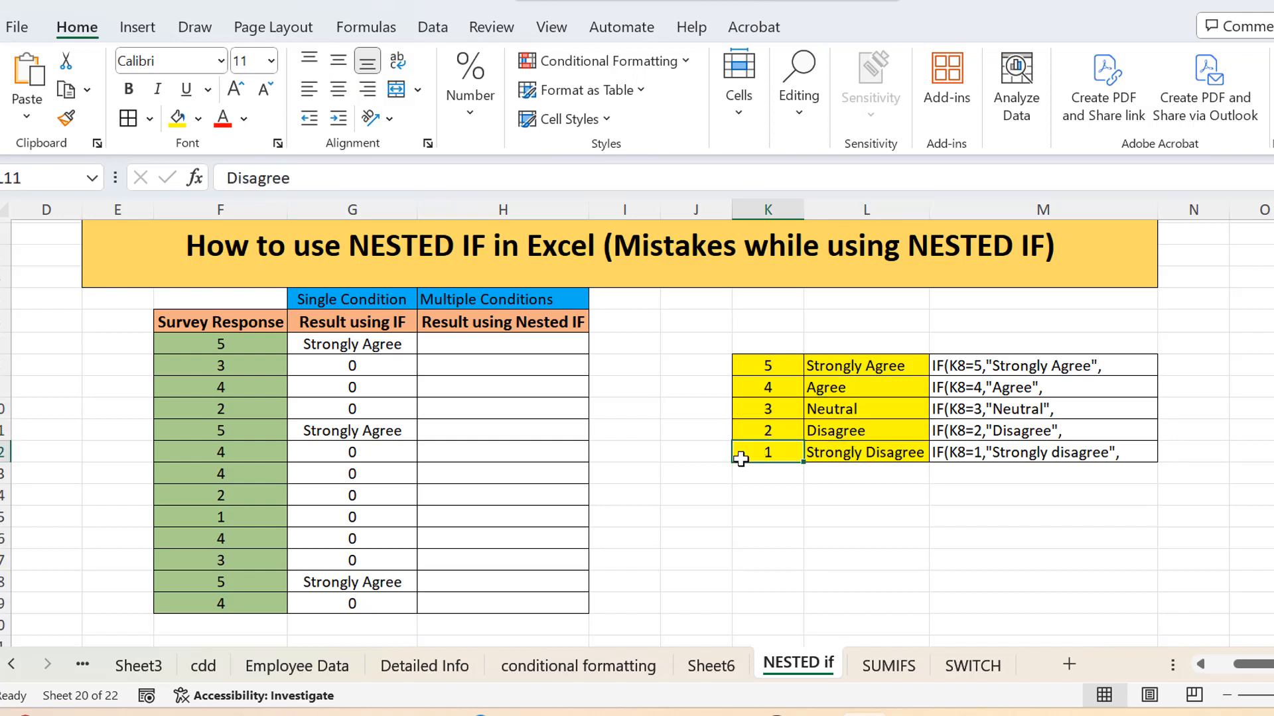
left_click(844, 470)
left_click(855, 446)
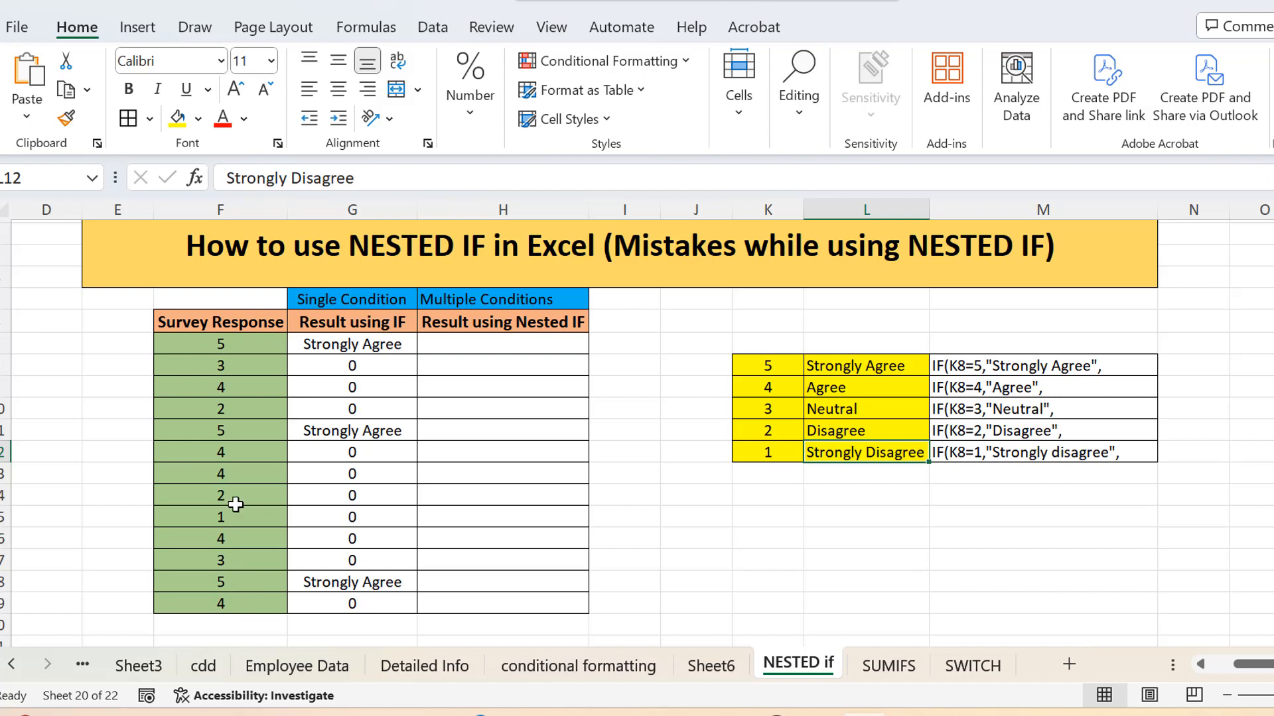
Step: Compare the survey scores with the Result using IF column and inspect the single-condition IF formula in G7
left_click(237, 343)
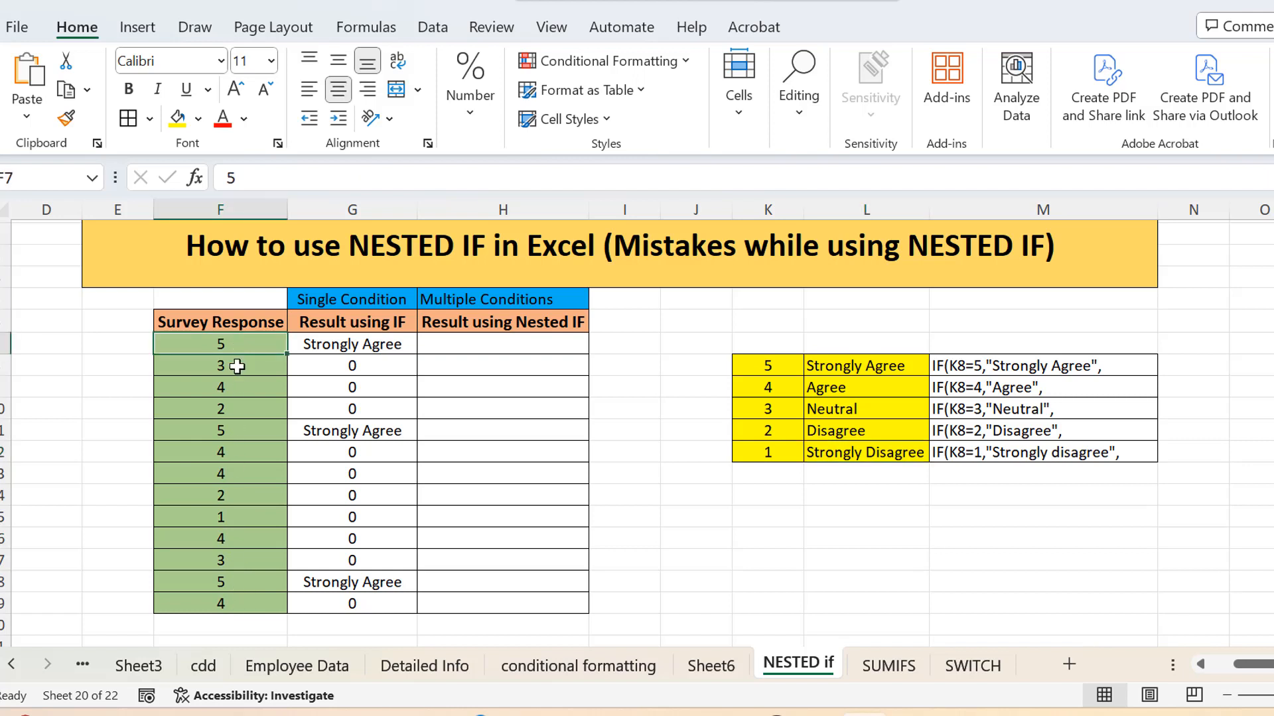
left_click(237, 366)
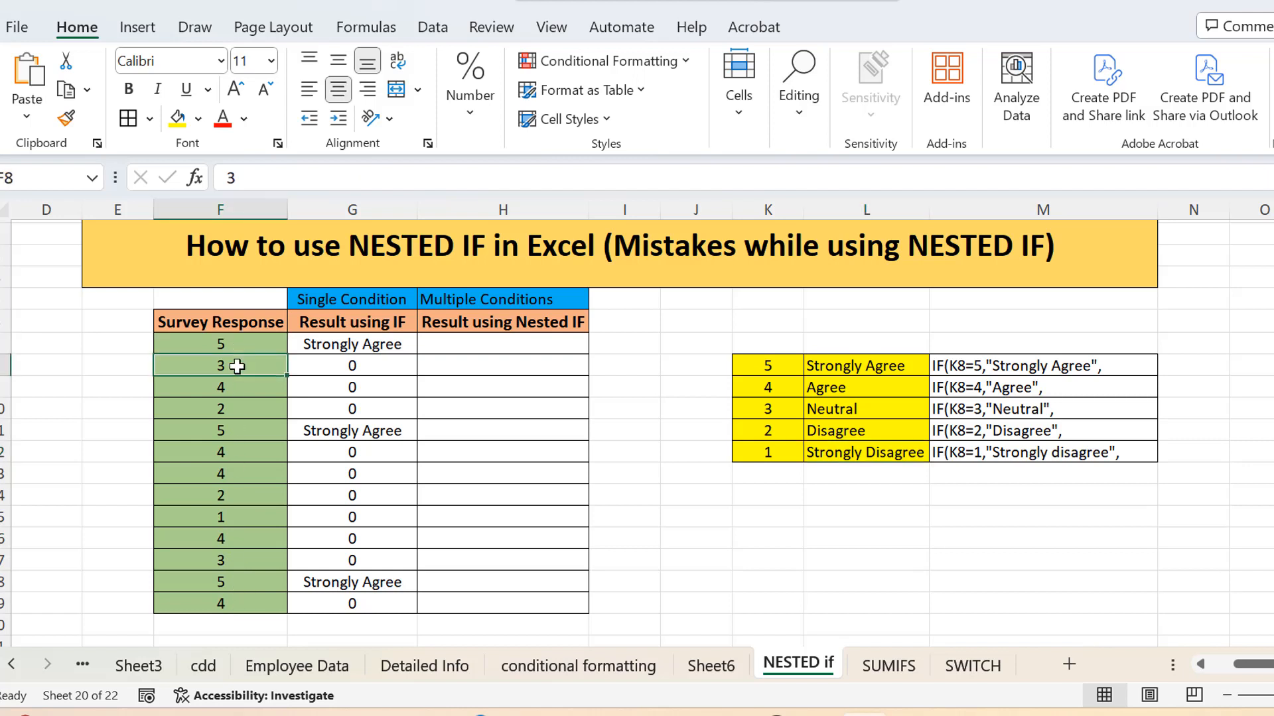
left_click(236, 390)
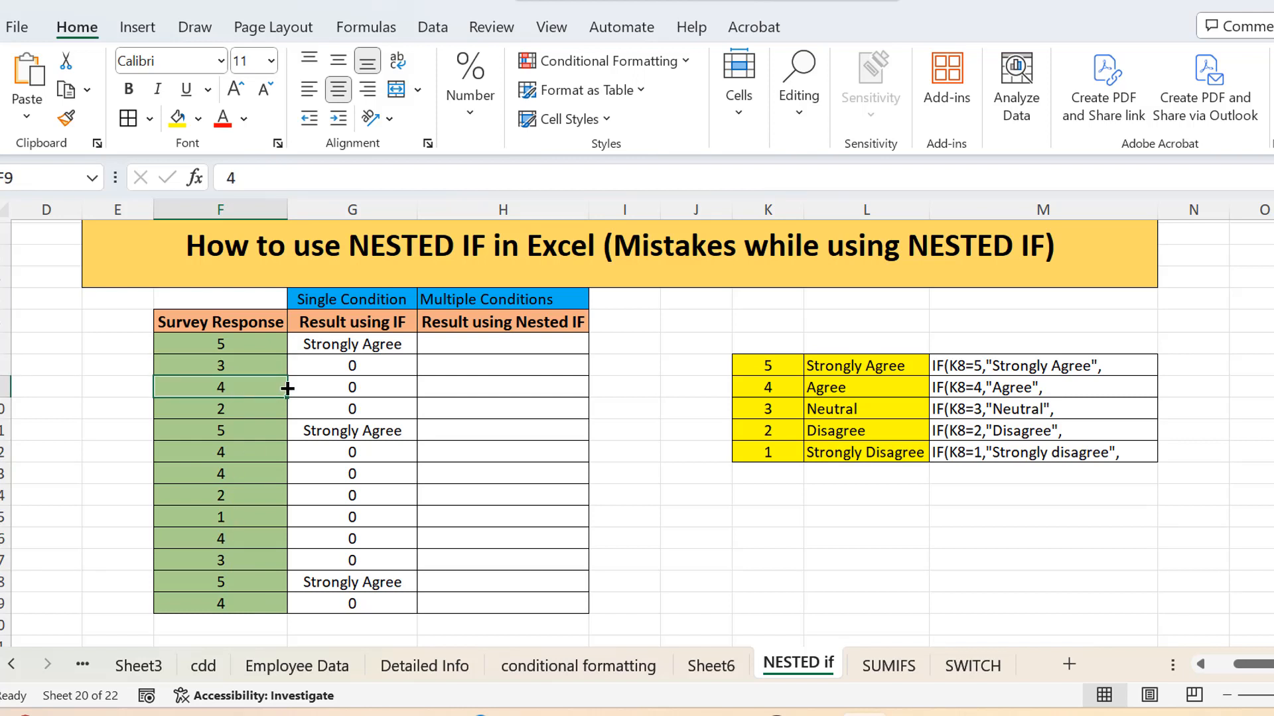
left_click(382, 346)
left_click_drag(383, 346, 367, 581)
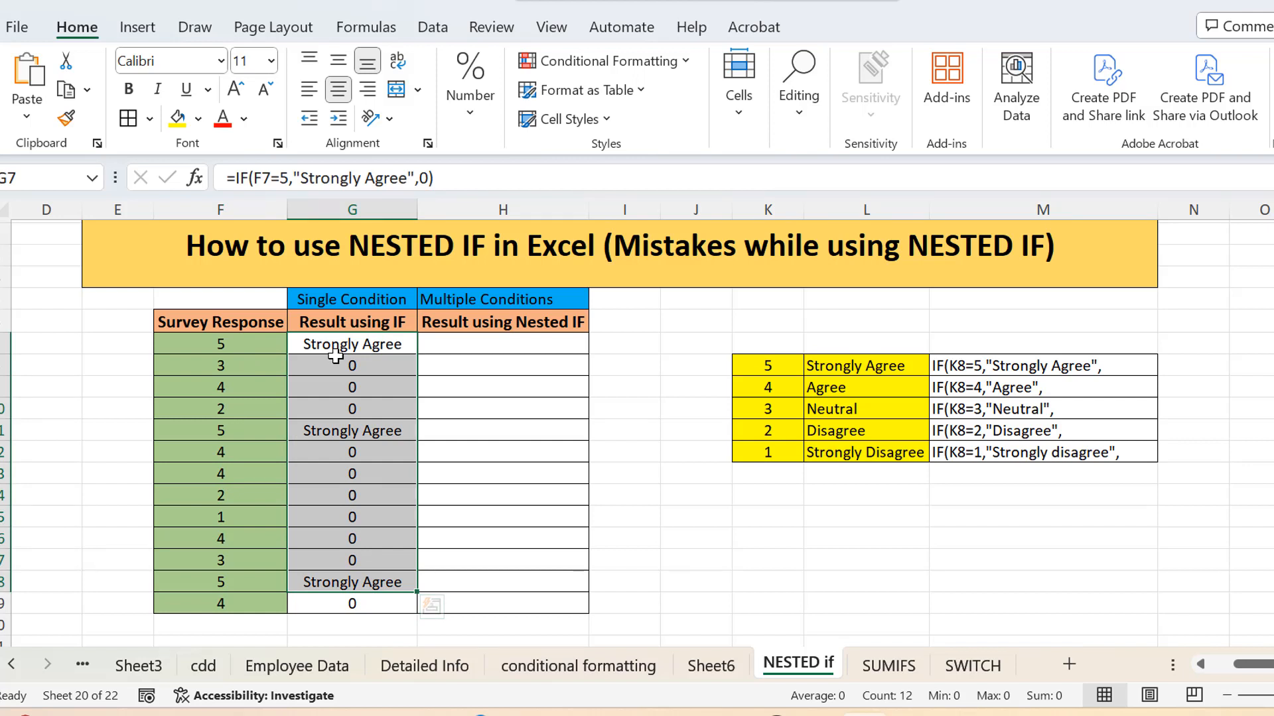
left_click(233, 341)
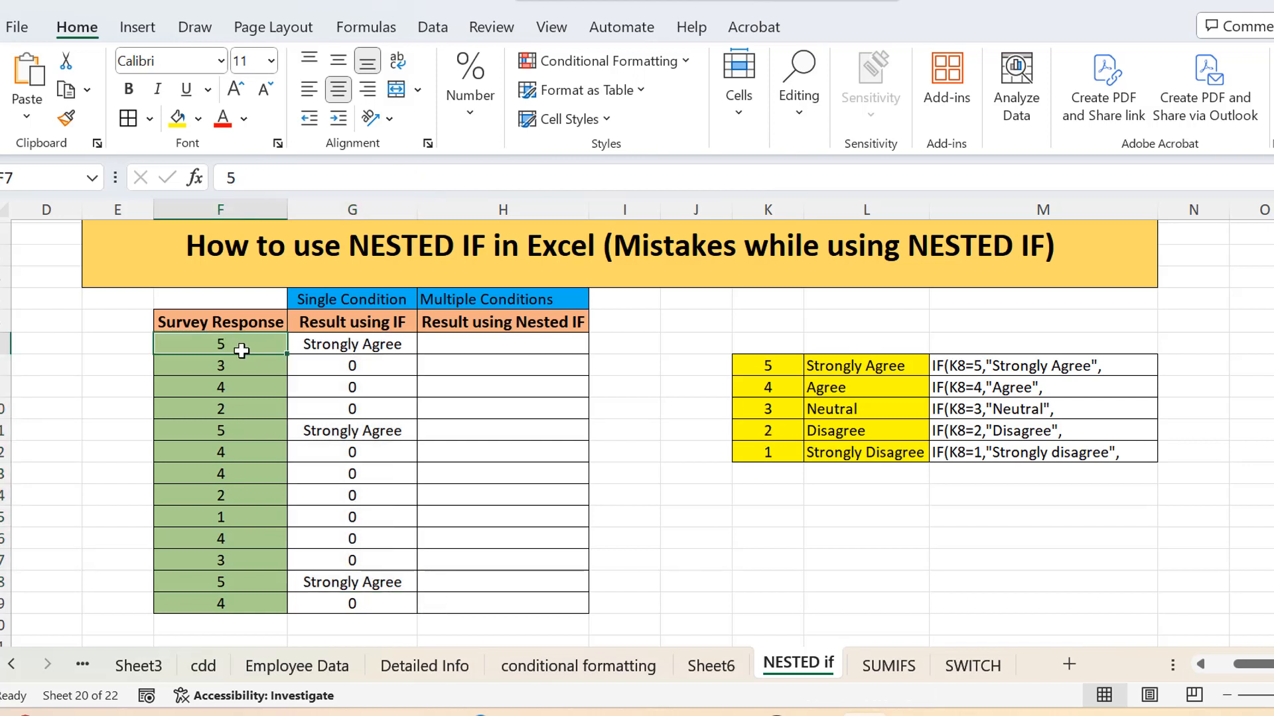
left_click(360, 347)
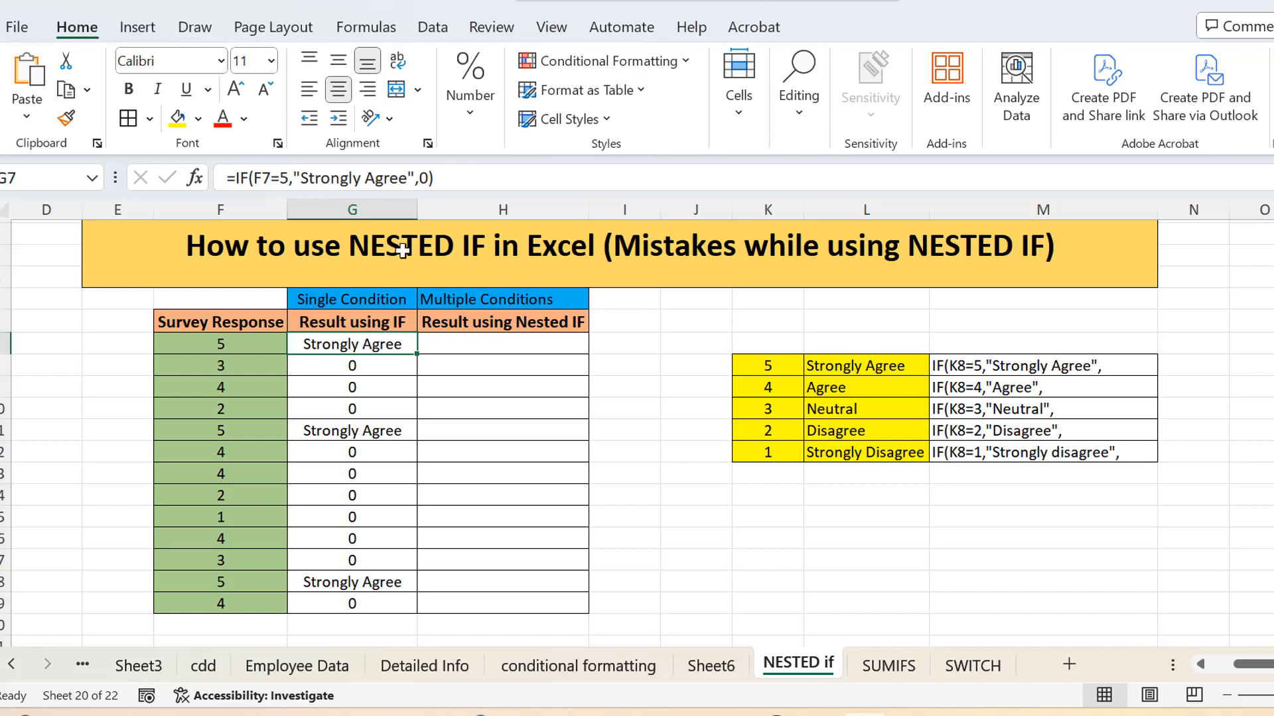
left_click(432, 178)
mouse_move(432, 178)
left_mouse_down()
mouse_move(254, 177)
mouse_move(435, 178)
left_mouse_up()
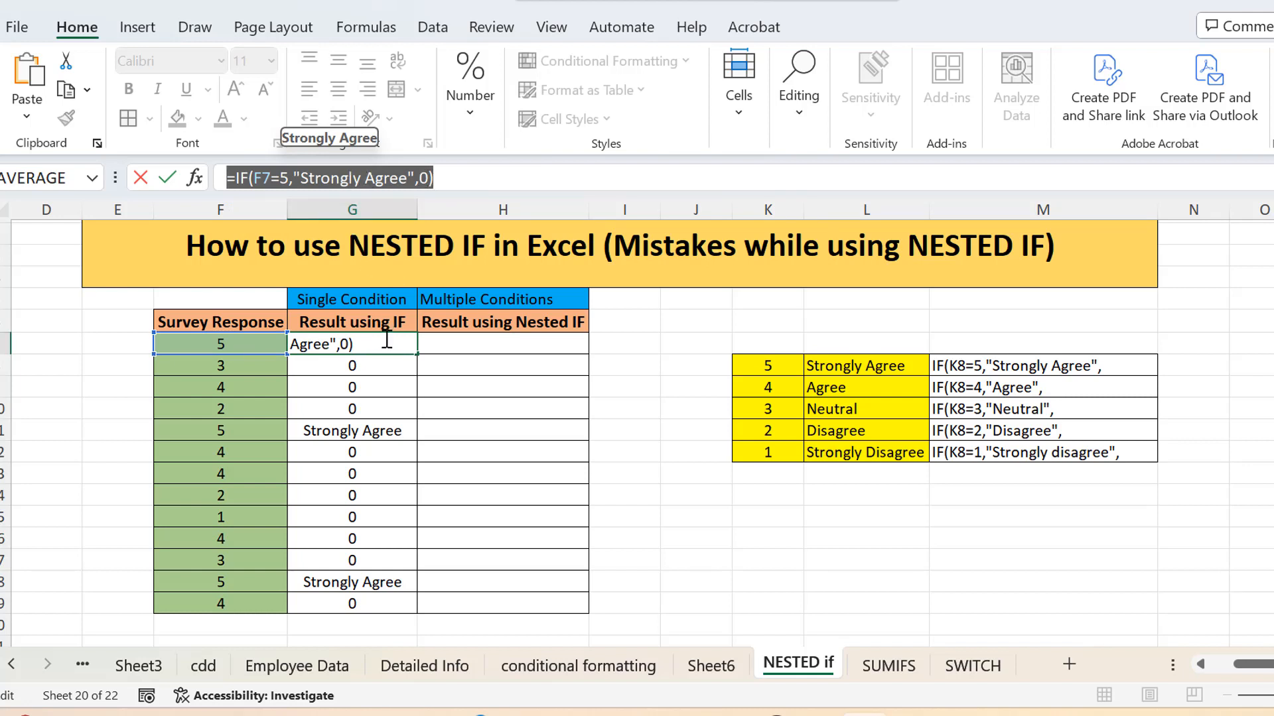
key("Return")
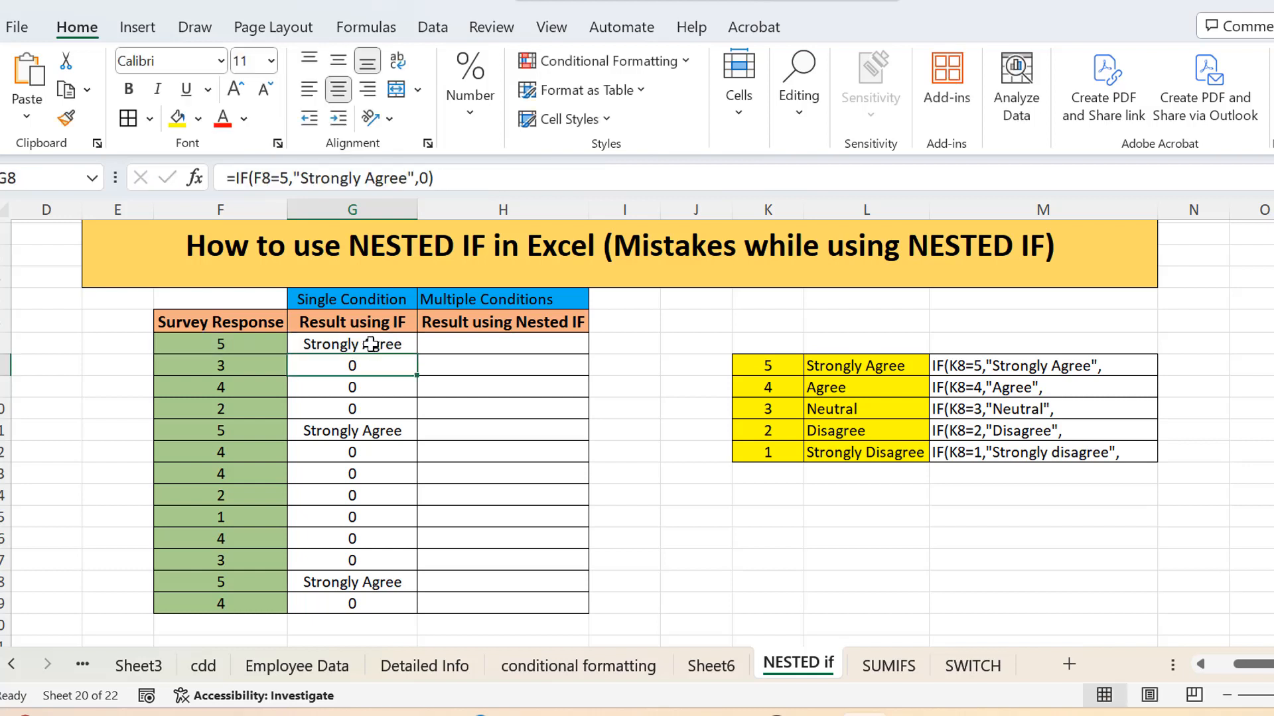
left_click(233, 343)
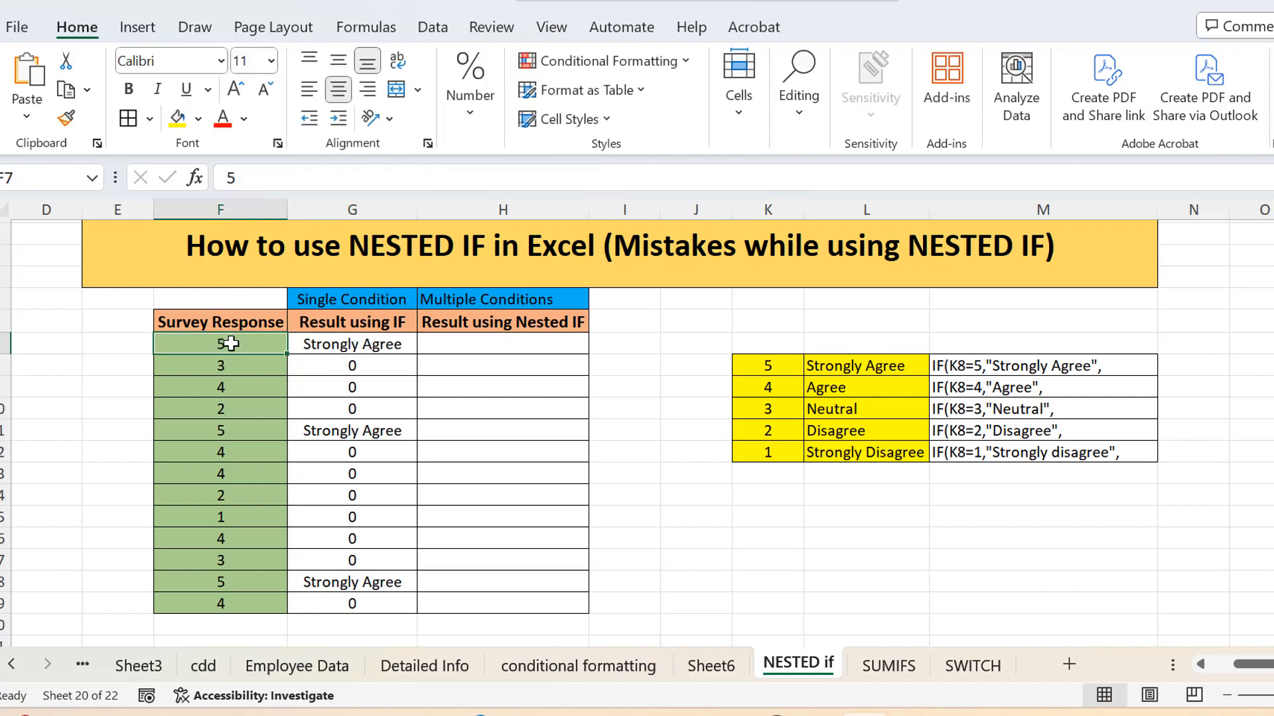
left_click(391, 350)
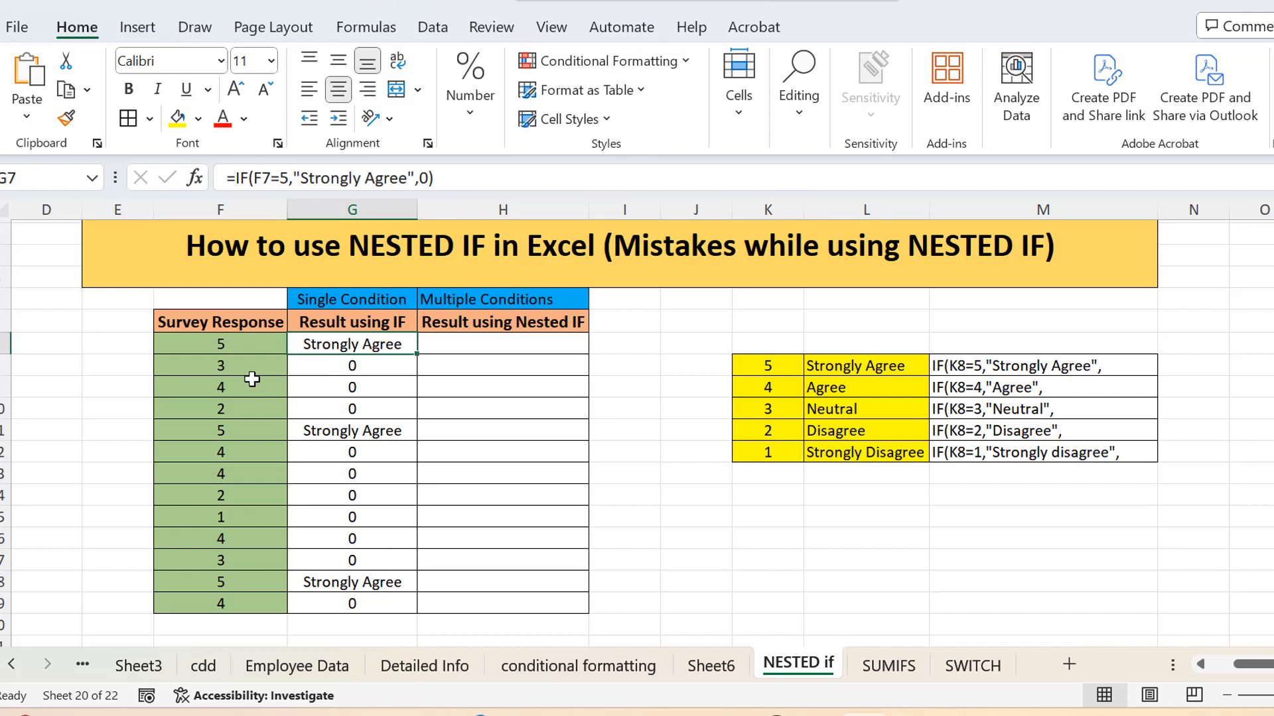
left_click_drag(250, 369, 248, 405)
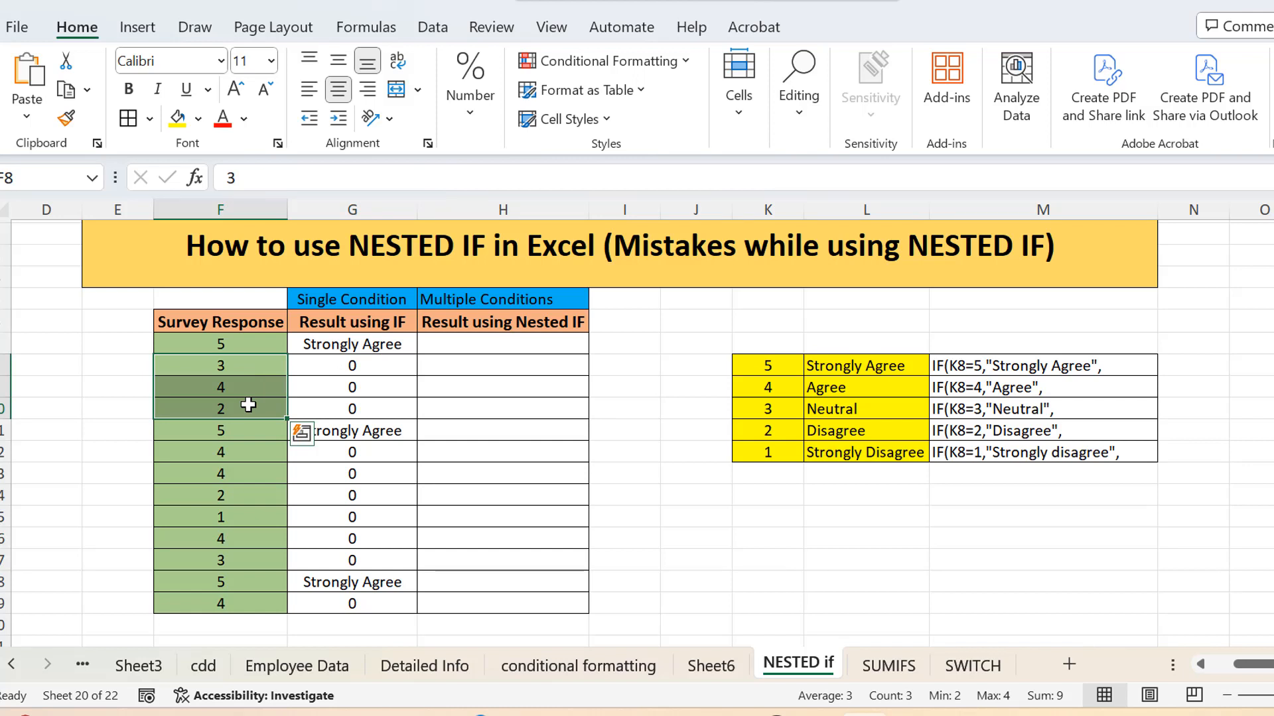
Step: Review the Single Condition and Multiple Conditions headings and the prepared IF fragments in M8:M12 beside the rating key
left_click(339, 296)
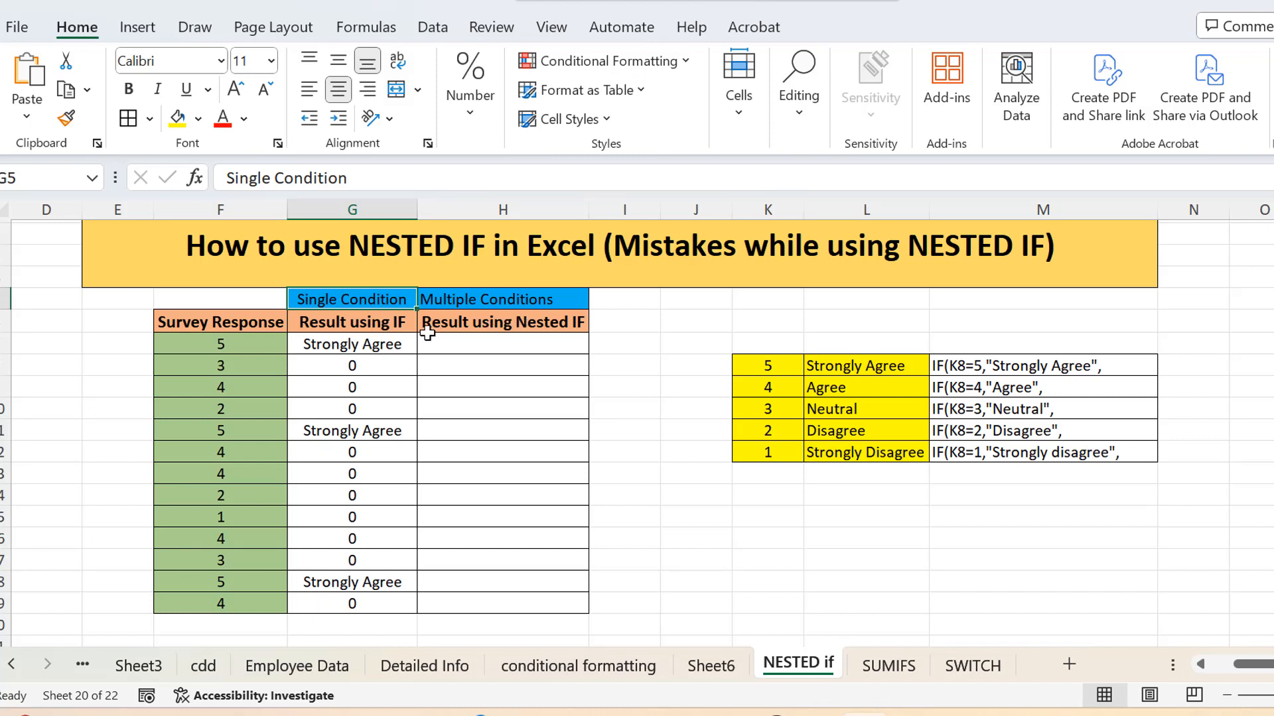
left_click(511, 292)
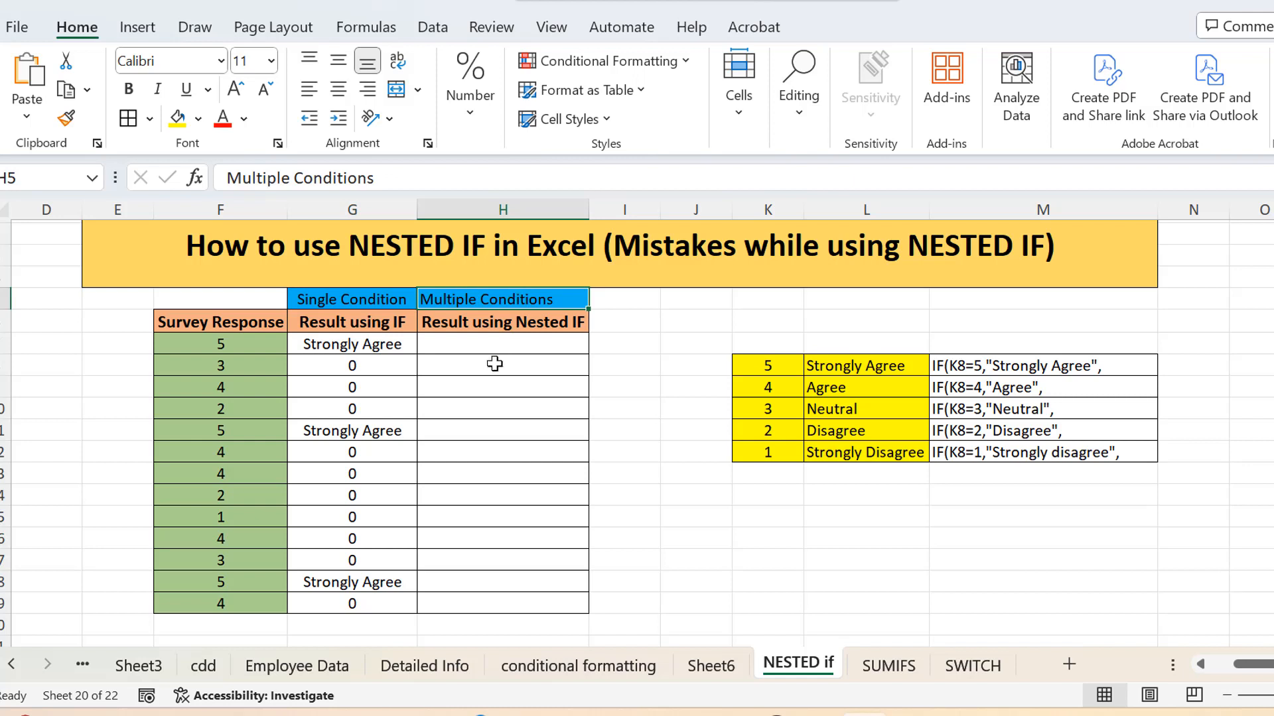
left_click(467, 339)
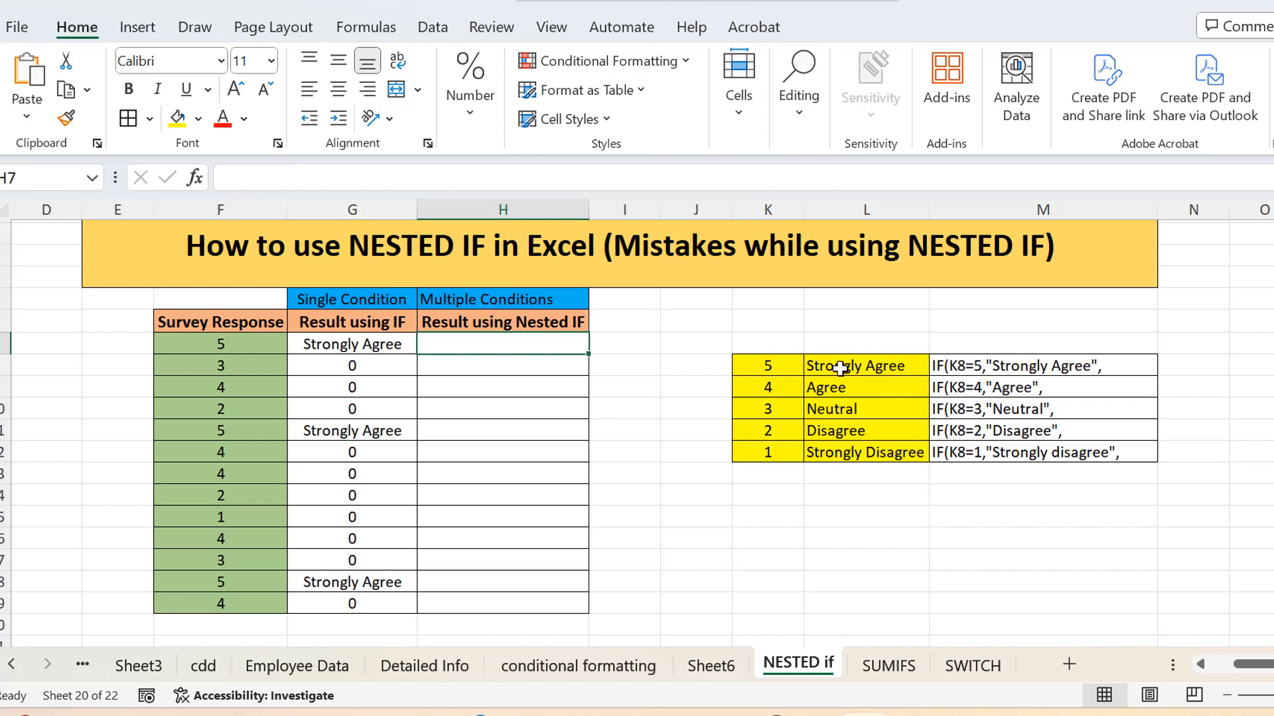
left_click_drag(769, 366, 762, 455)
left_click(777, 361)
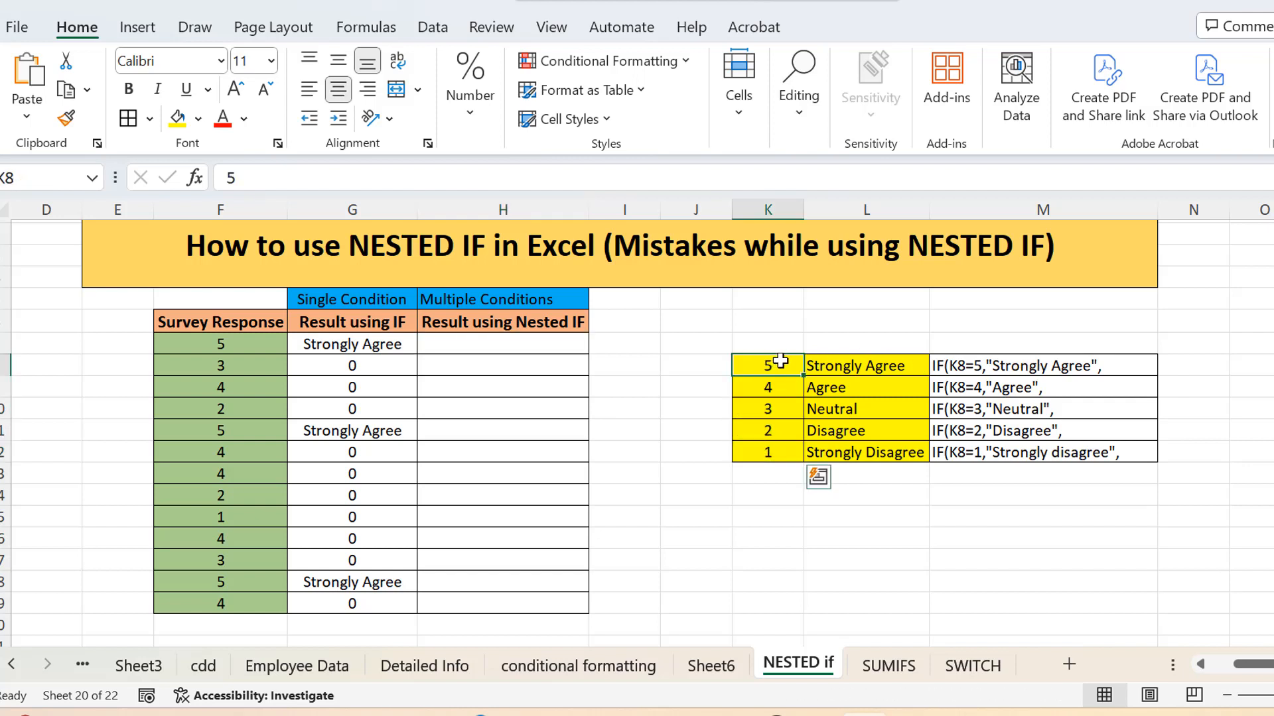
left_click(983, 362)
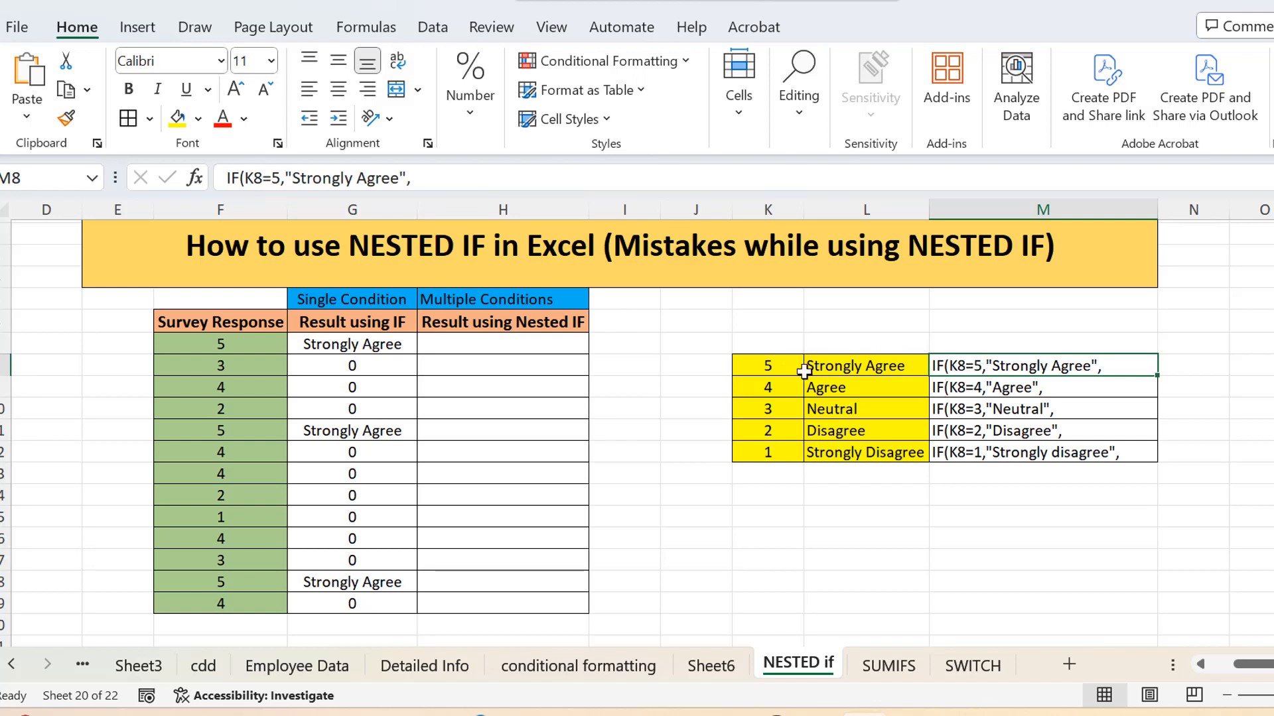
left_click(773, 361)
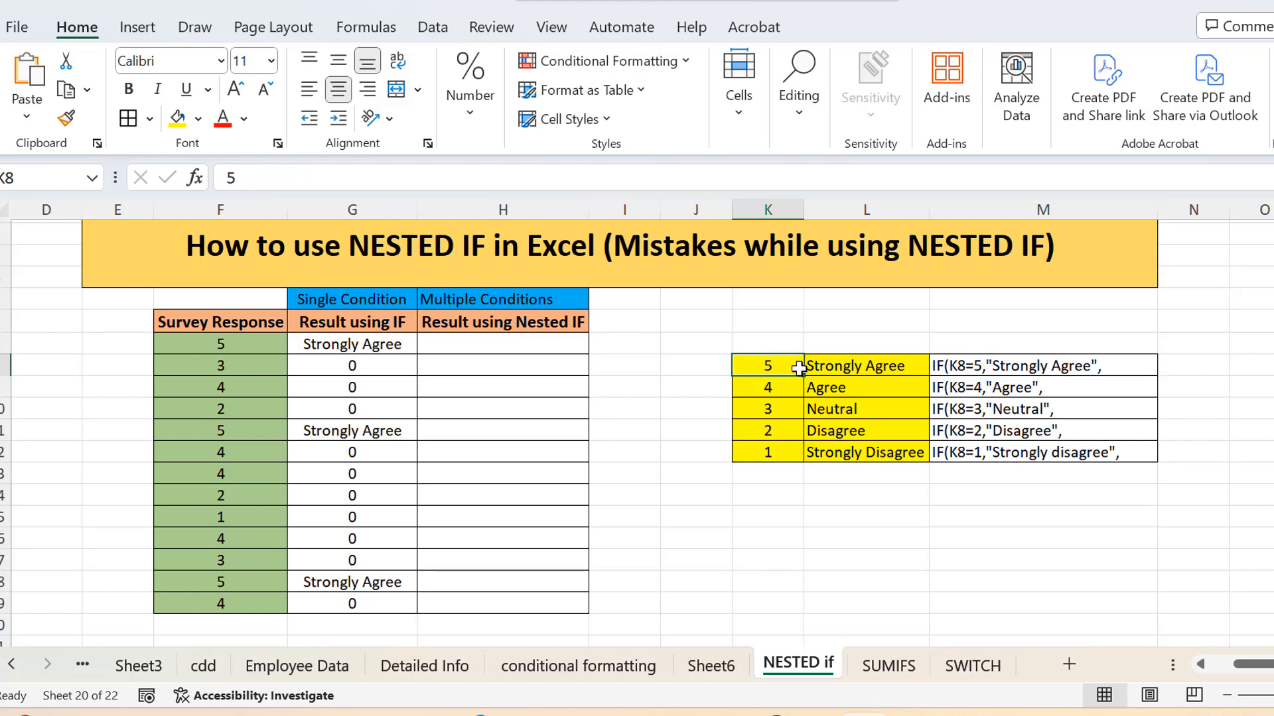
left_click(954, 367)
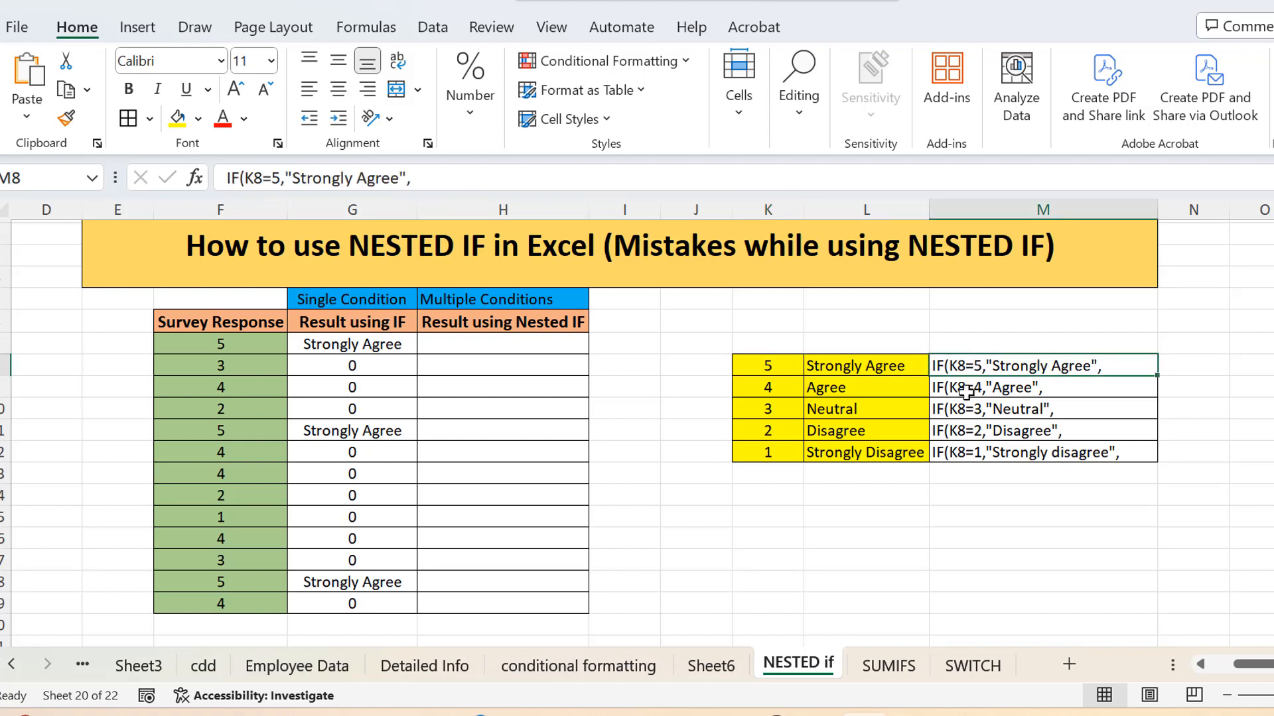
left_click(950, 392)
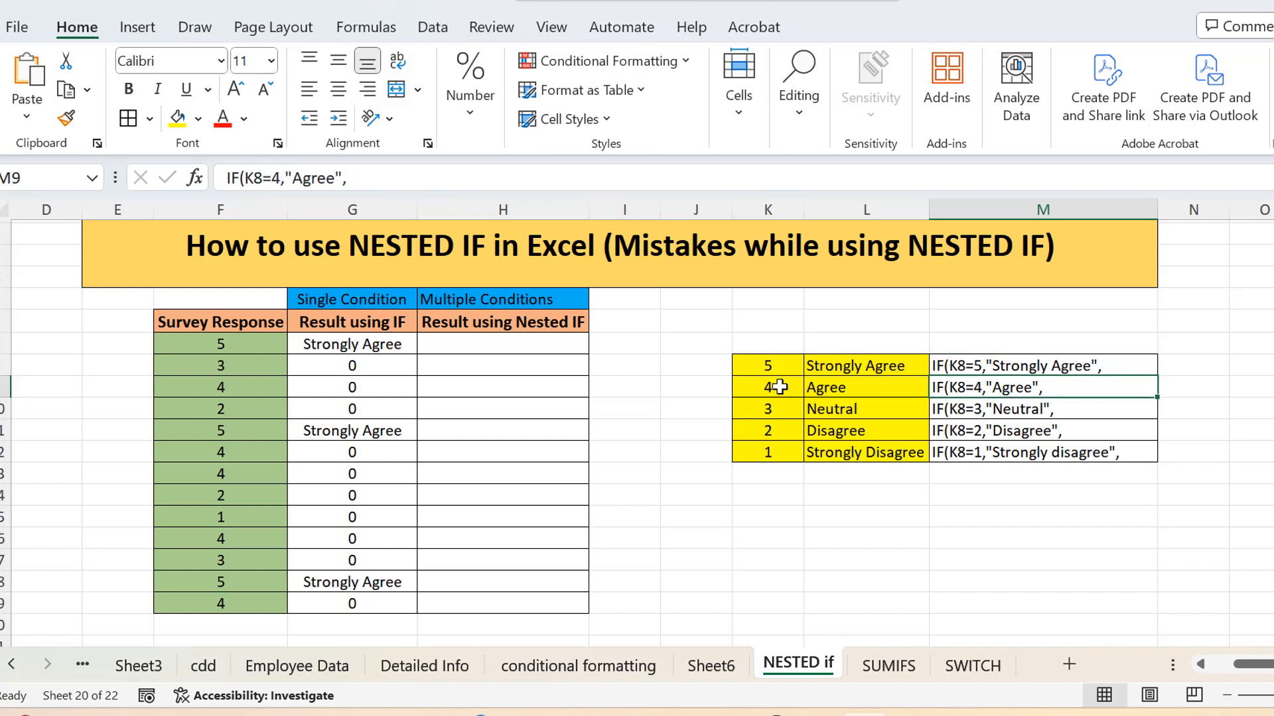
left_click(776, 387)
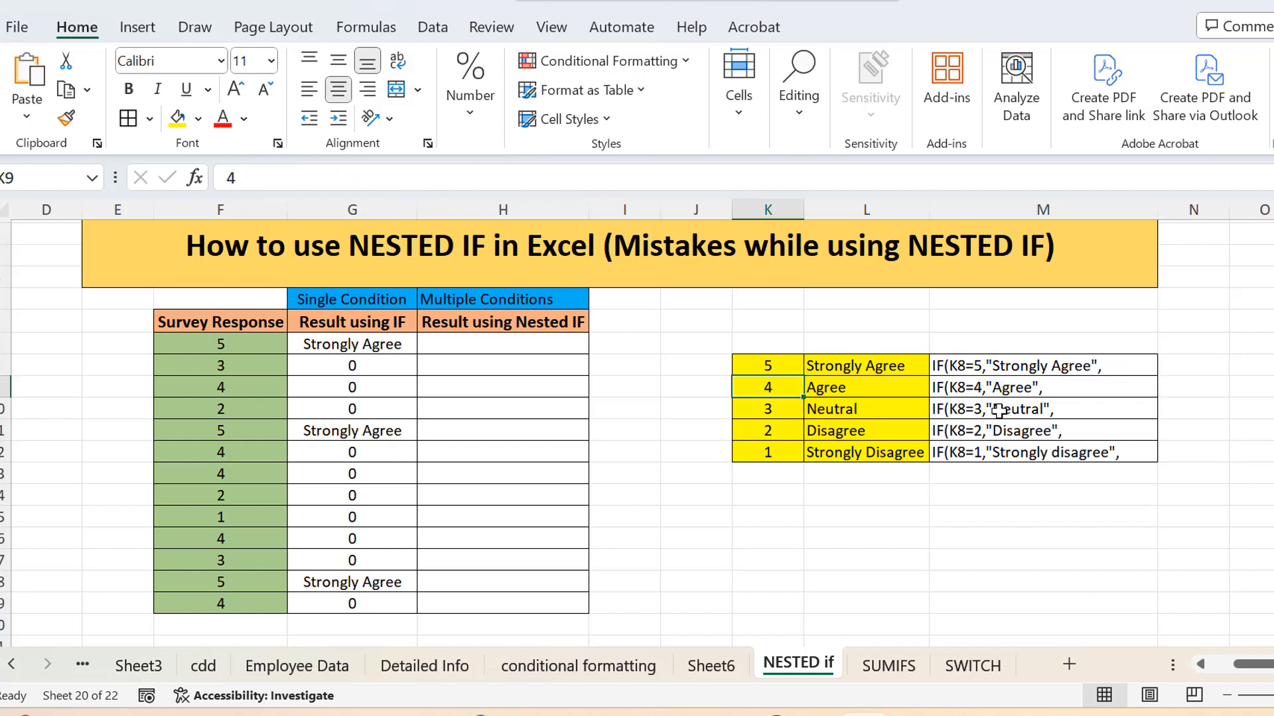
left_click_drag(991, 365, 998, 457)
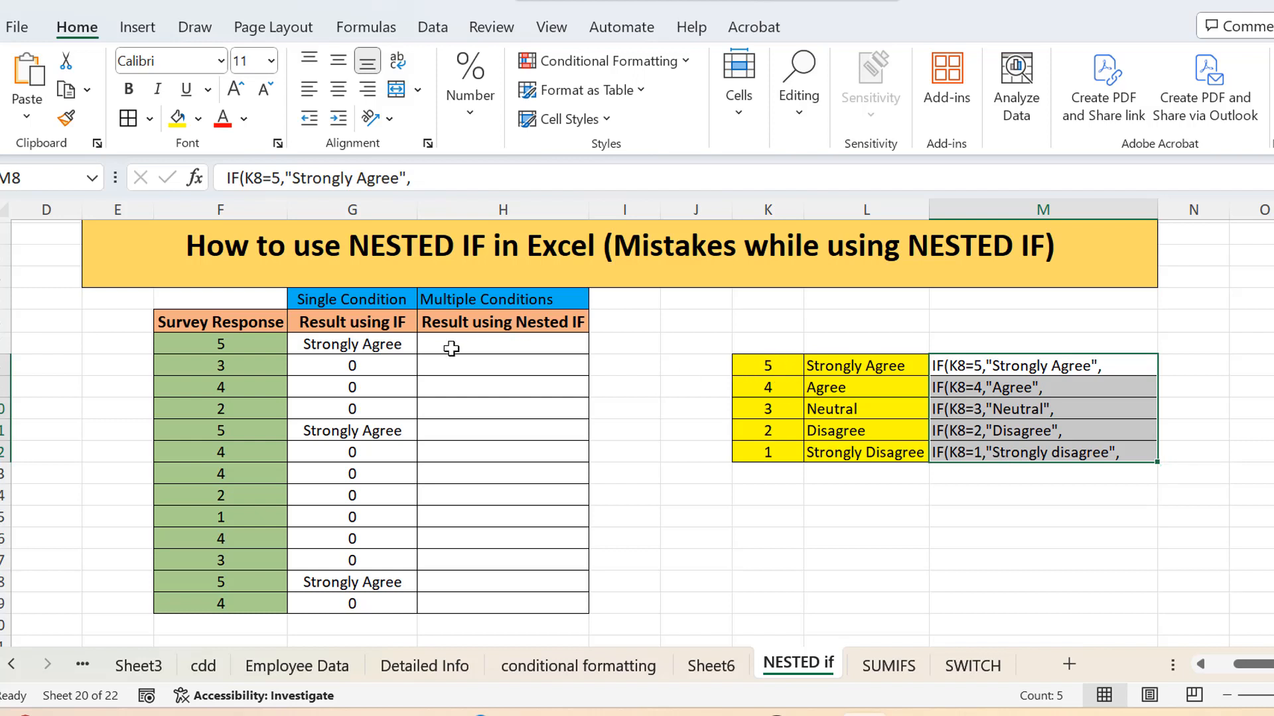
Step: Begin a formula in H7 with an IF that tests F7=5 and returns "strongly Agree", leaving its false argument open
left_click(452, 349)
type("=")
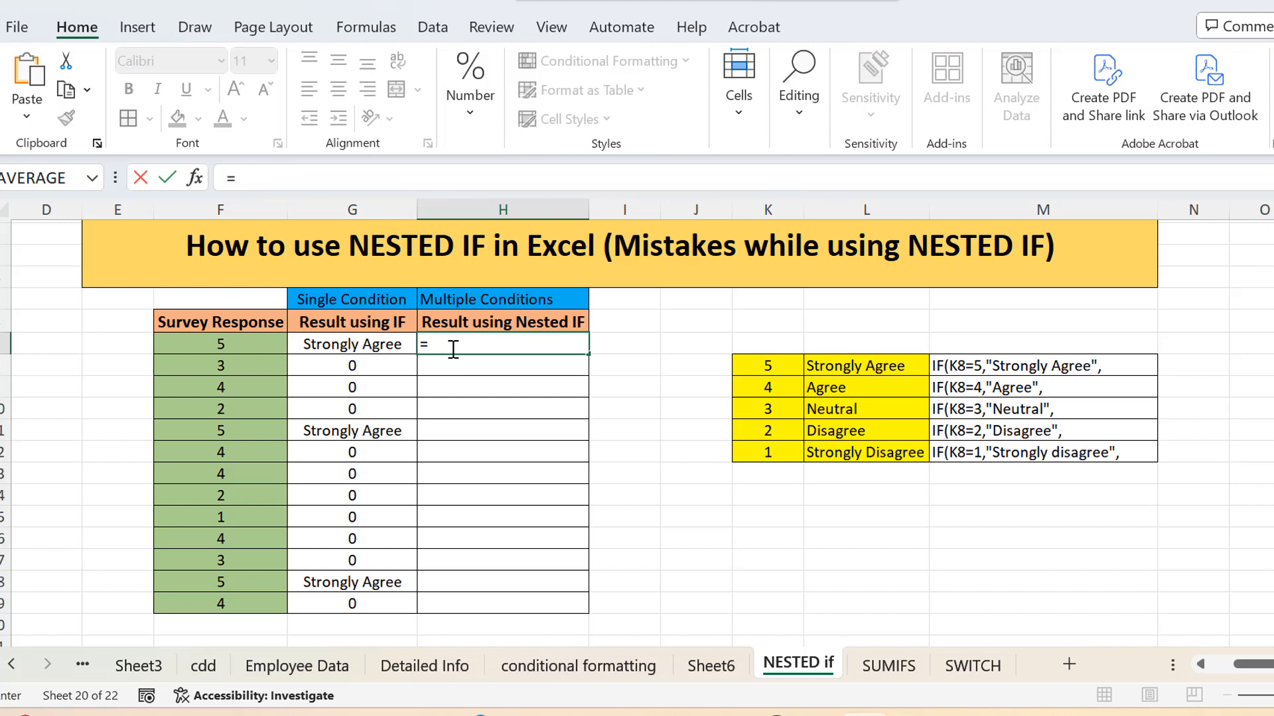
type("if")
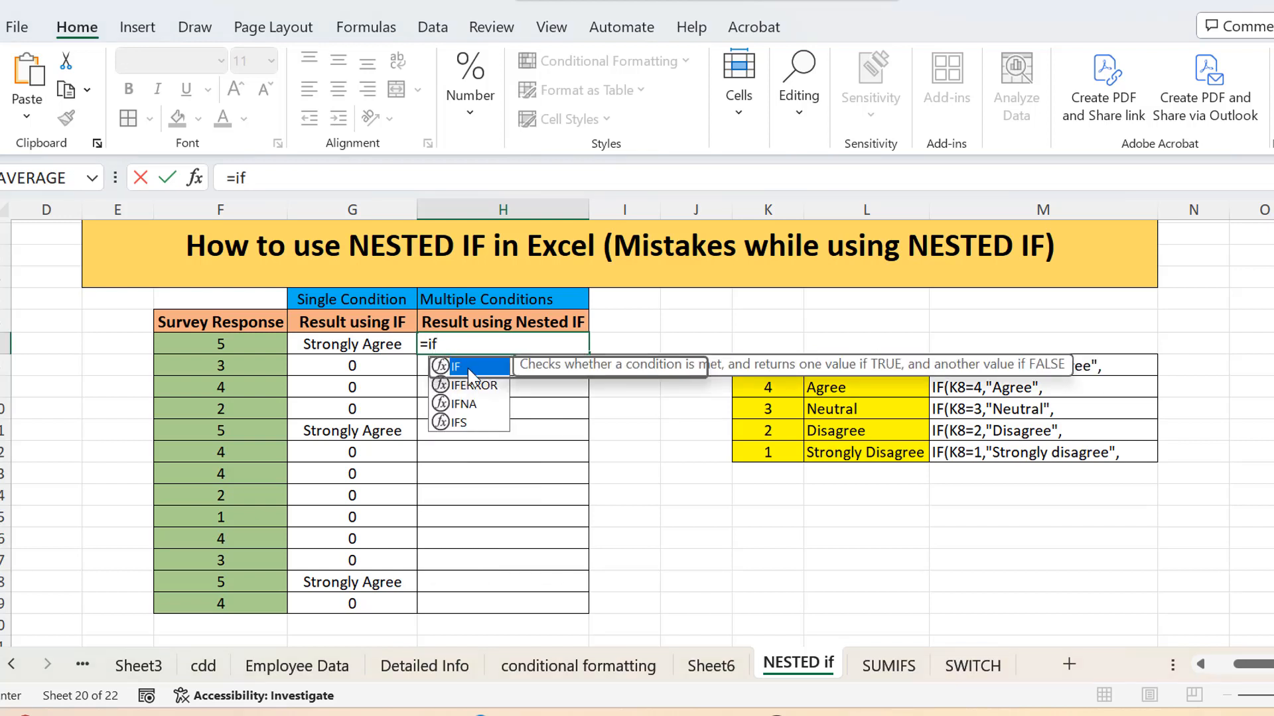
double_click(468, 368)
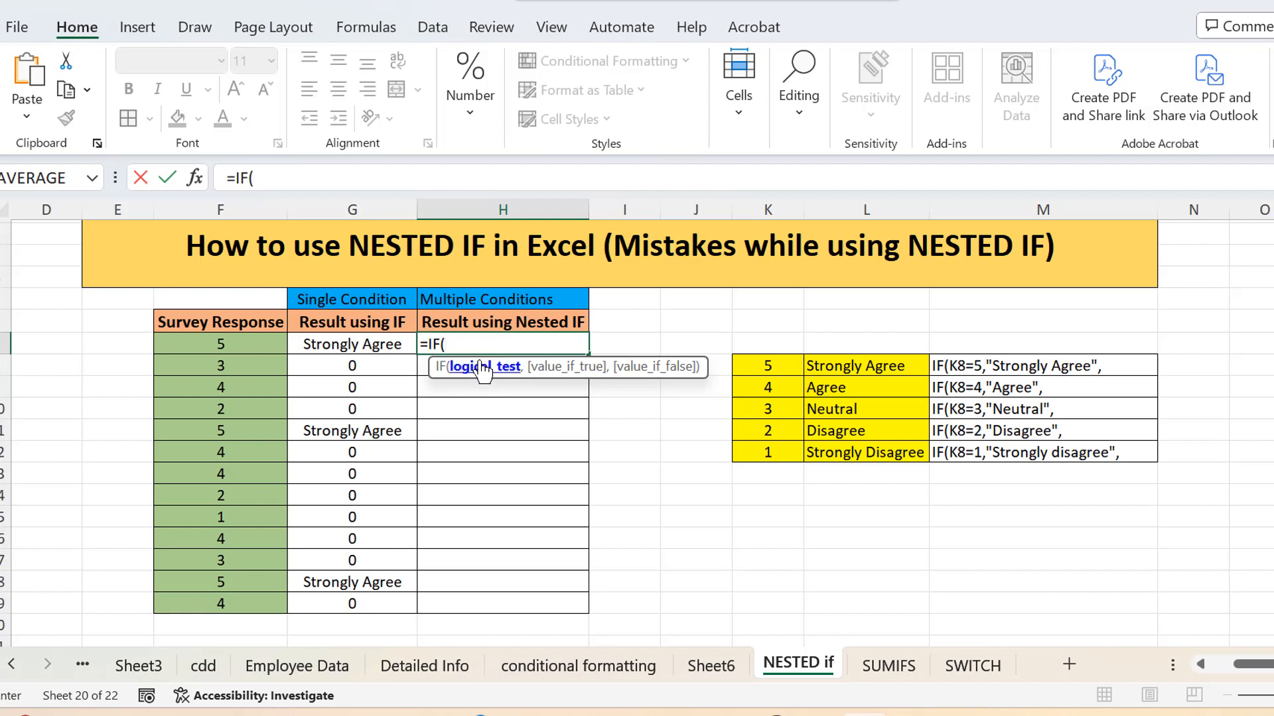
left_click(255, 342)
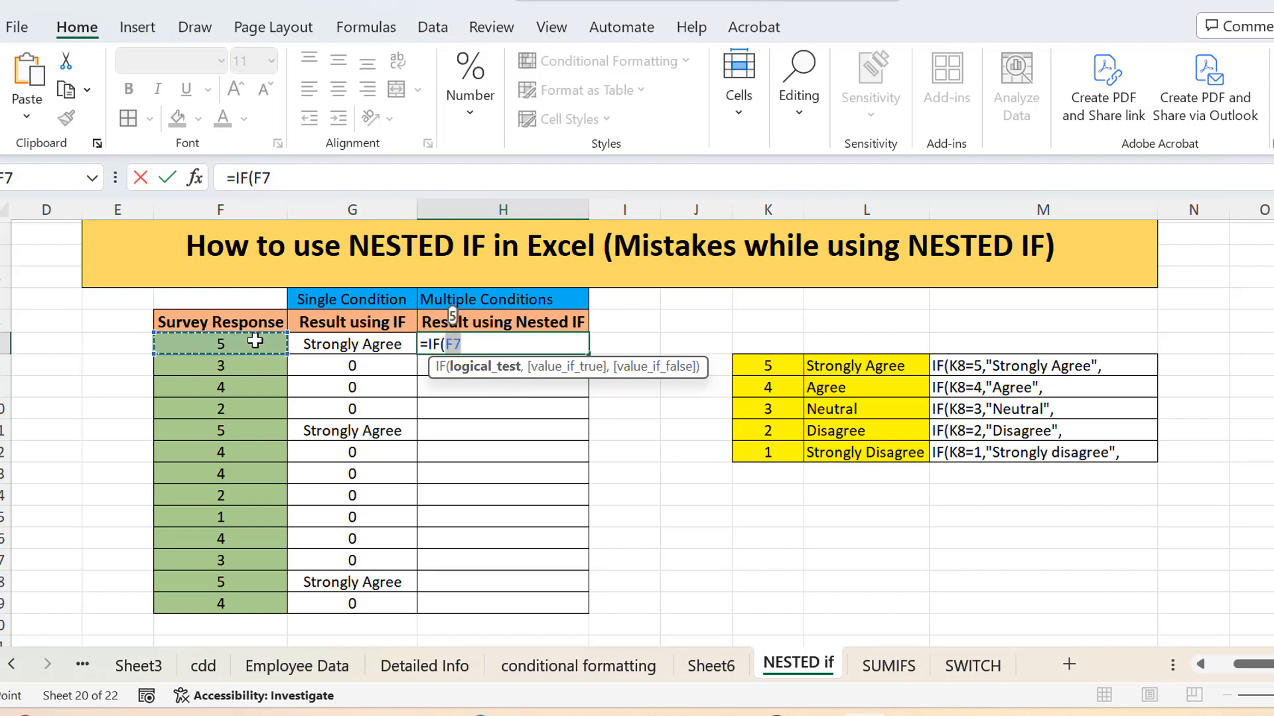
left_click(476, 344)
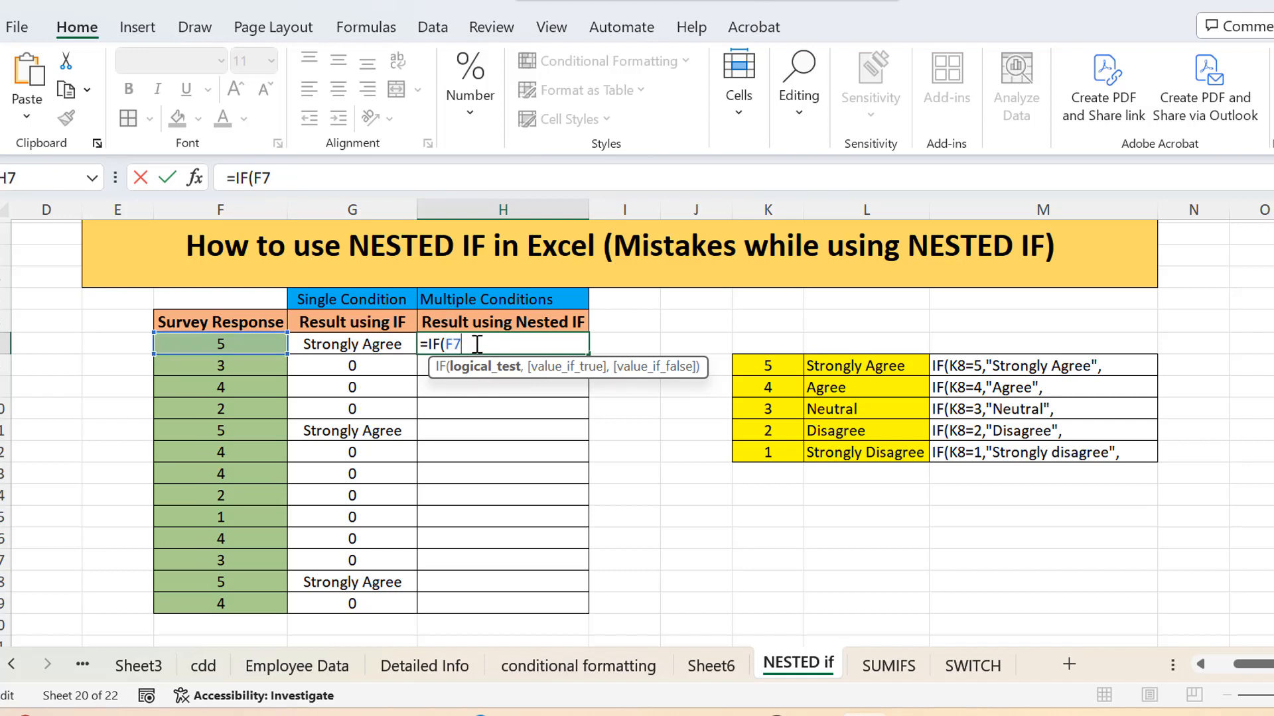
type("=5,")
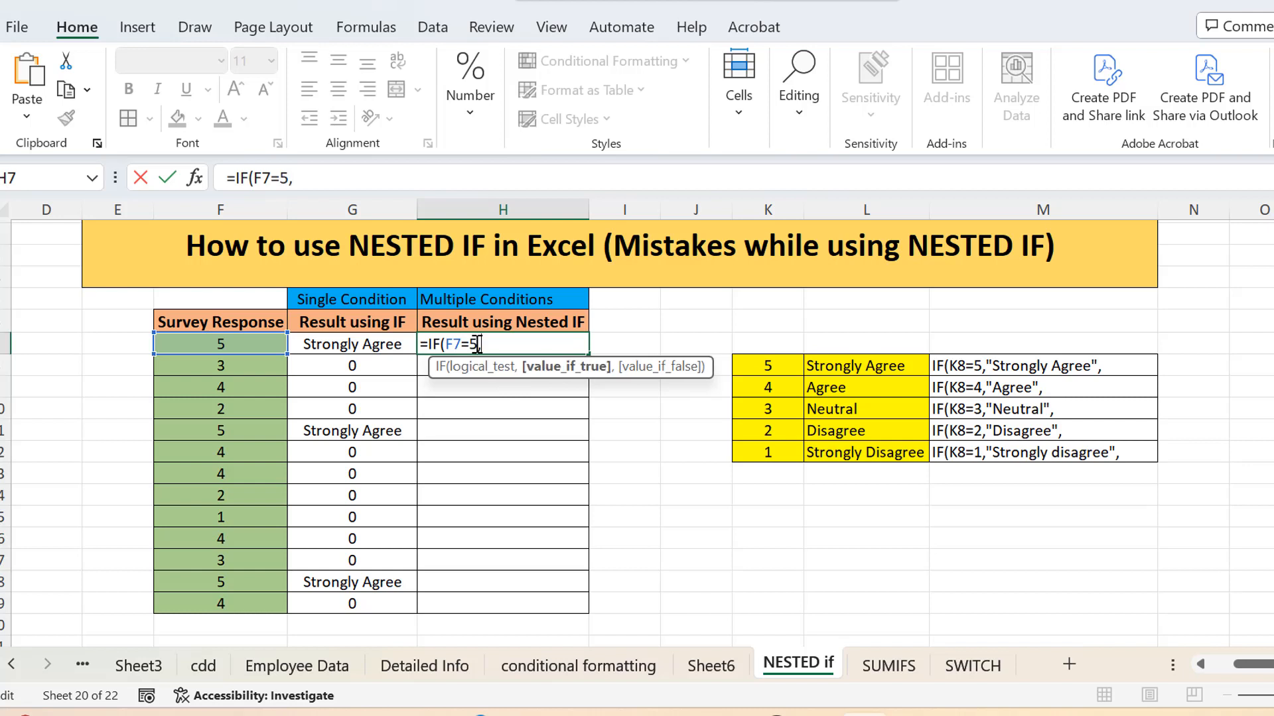
type("\"strongly Agree\"")
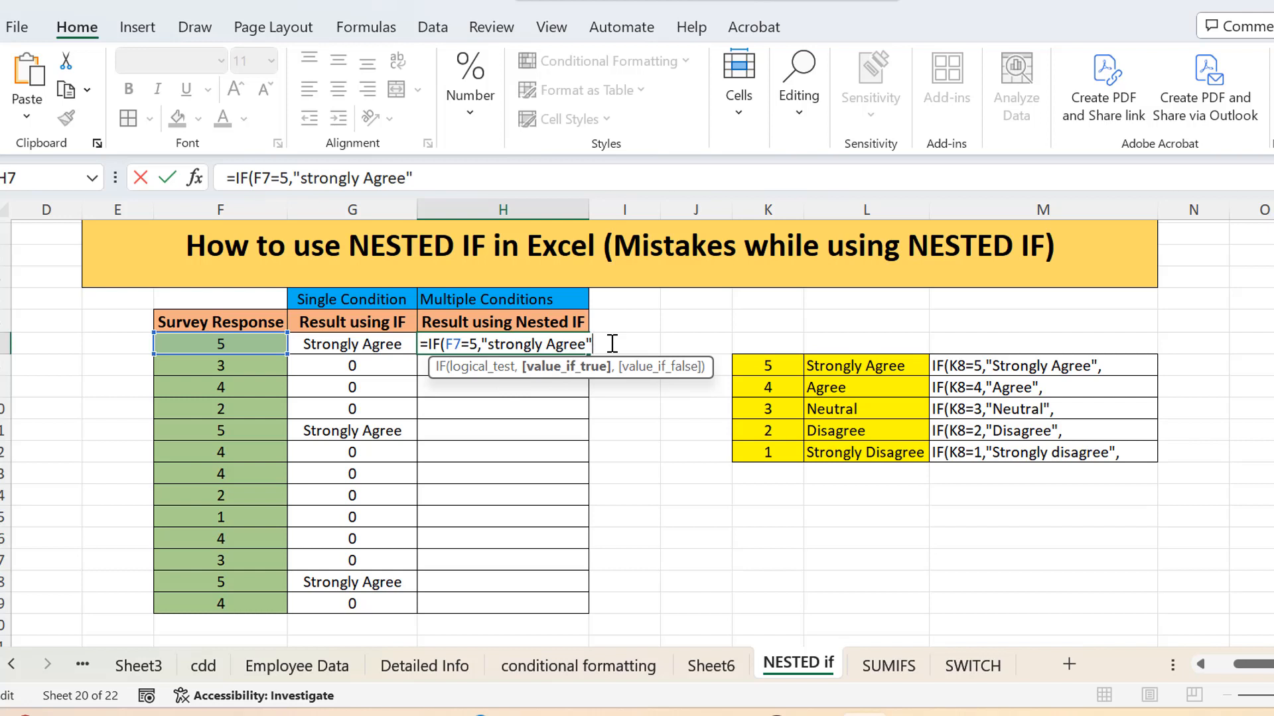
type(",")
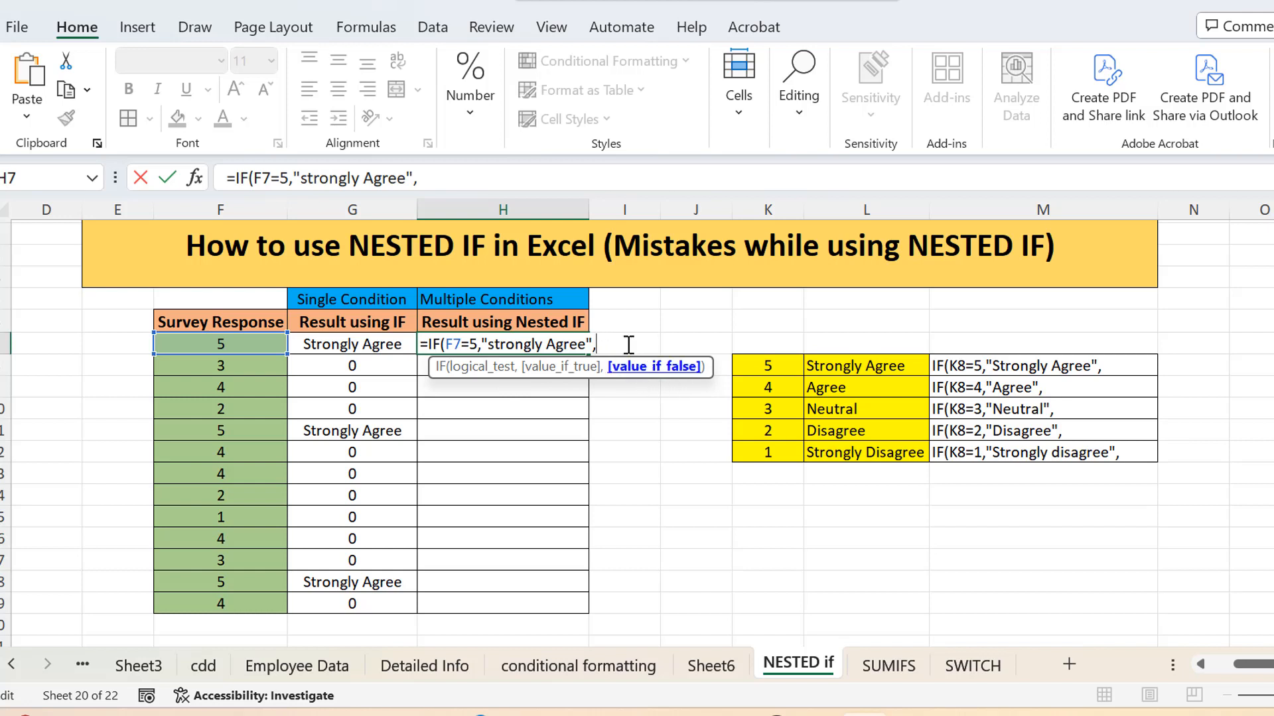
Step: Nest a second IF as the false argument, testing F7=4 and returning "Agree"
type("IF(")
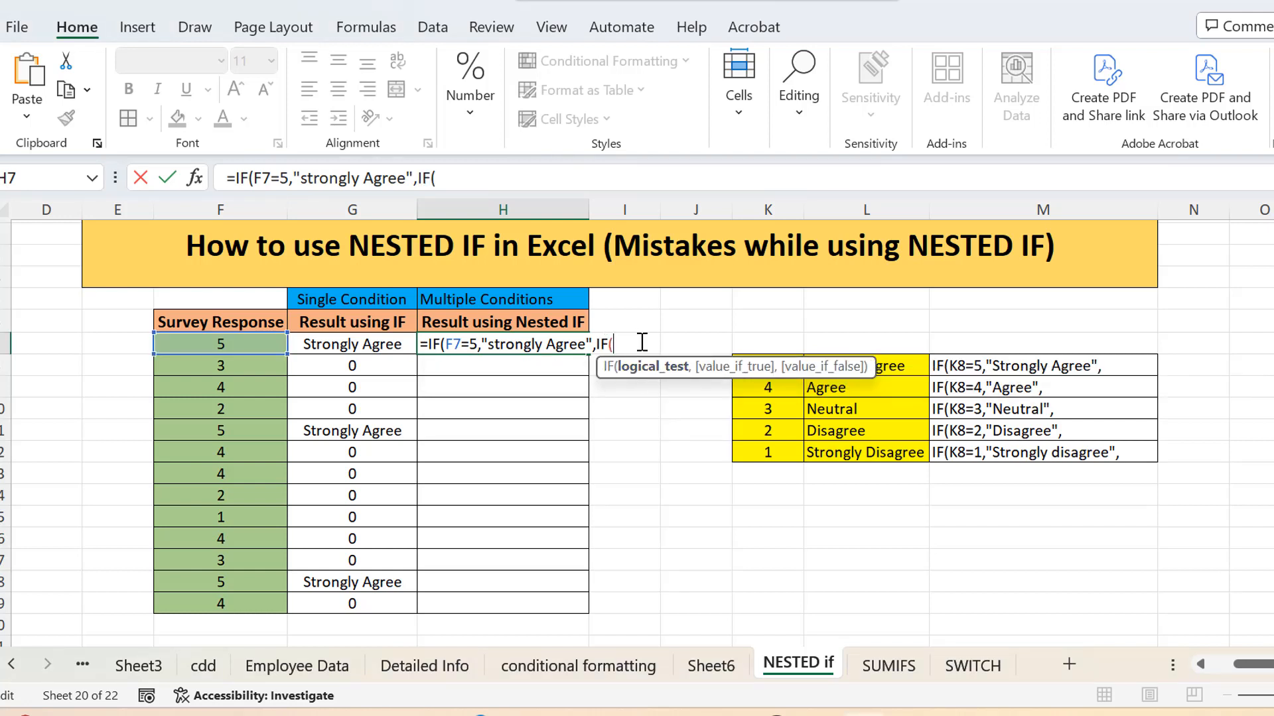
left_click(249, 349)
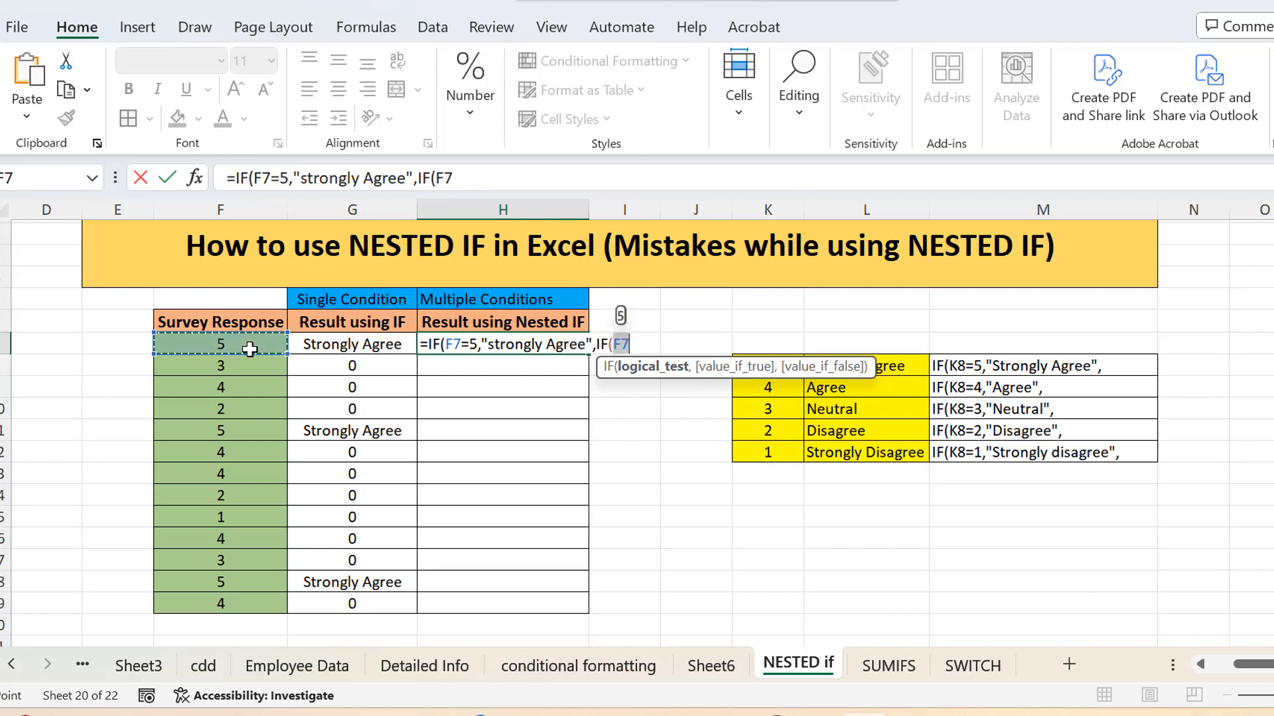
type("=4")
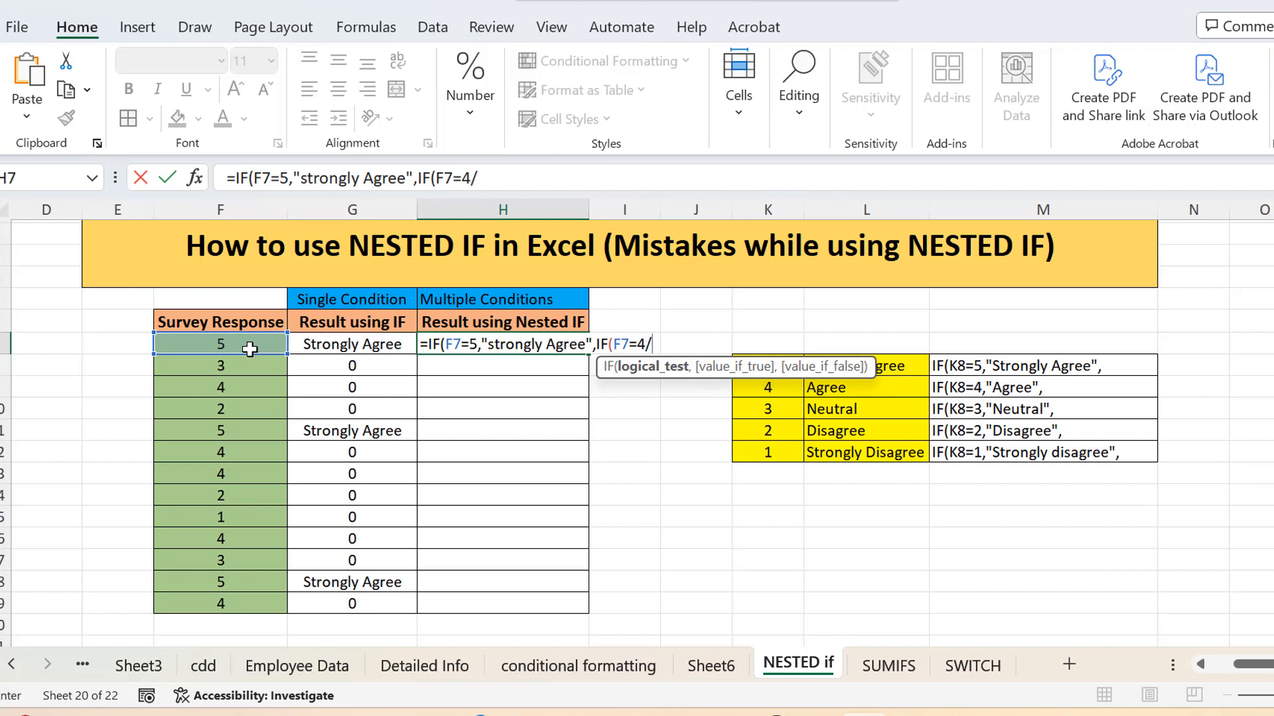
type(",")
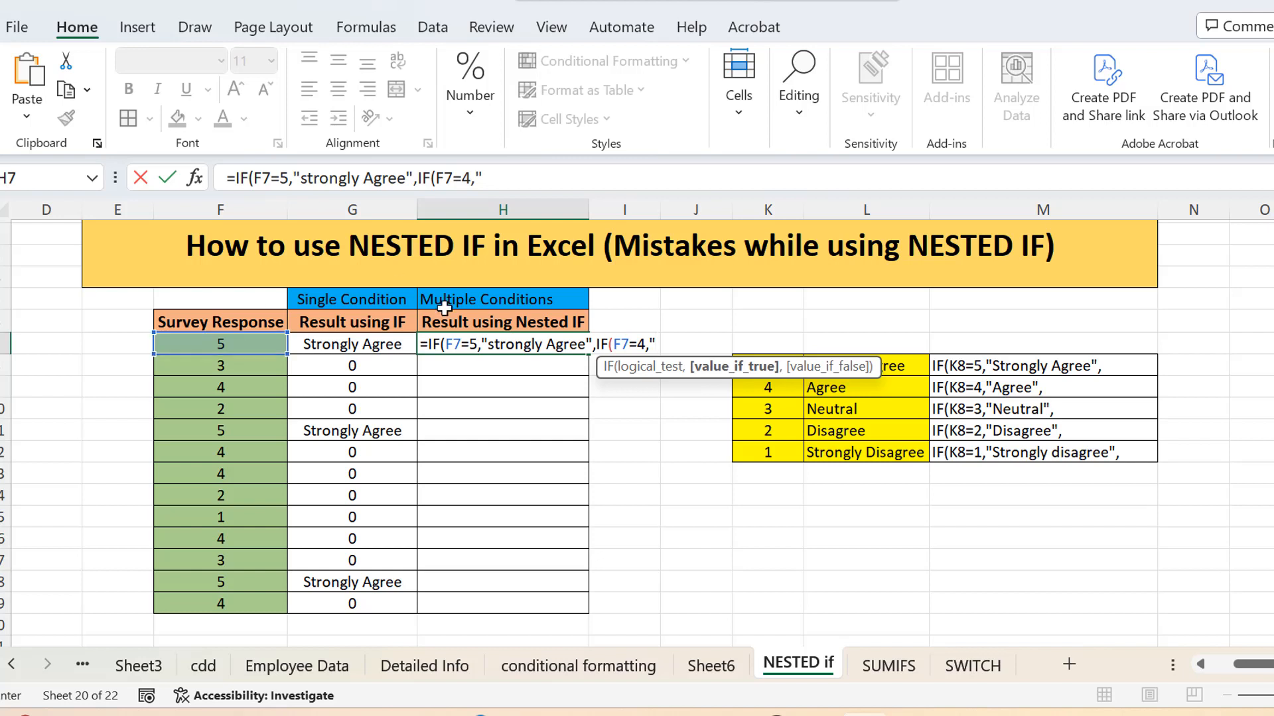
type("\"Agree\"")
type(",")
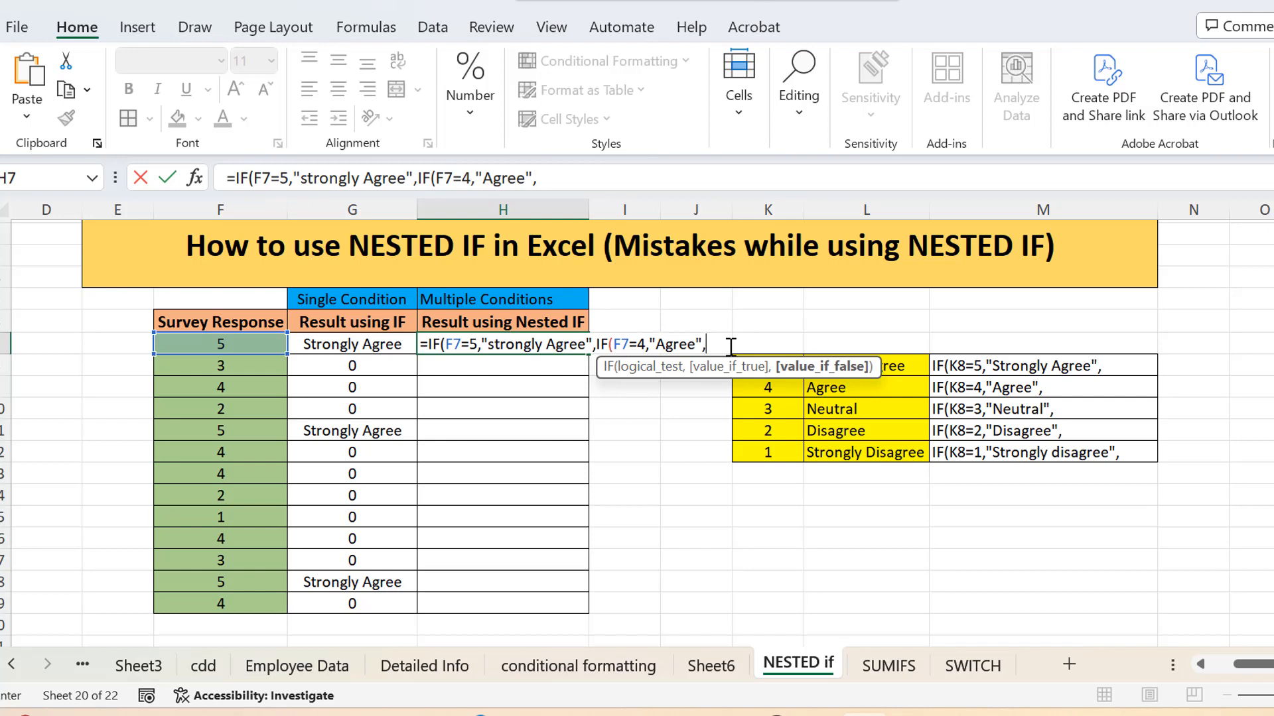
Step: Nest a third IF in the H7 formula, testing F7=3 and returning "Neutral"
type("IF(")
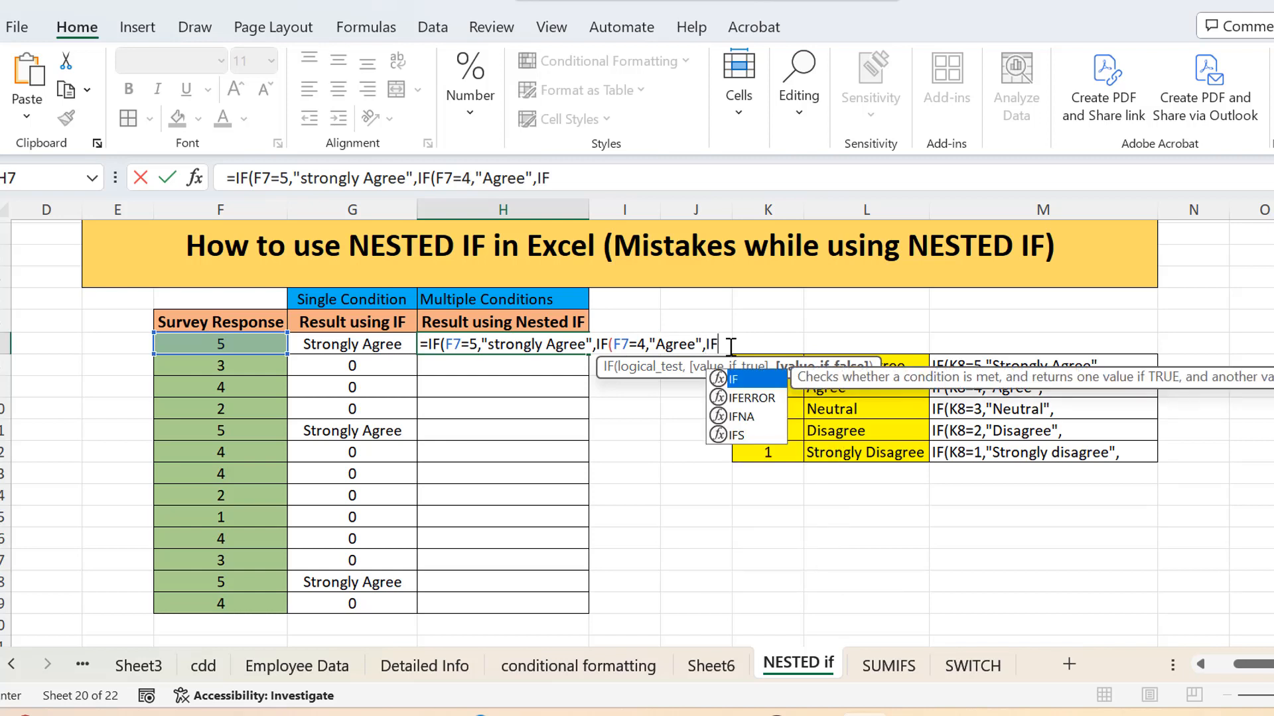
left_click(247, 350)
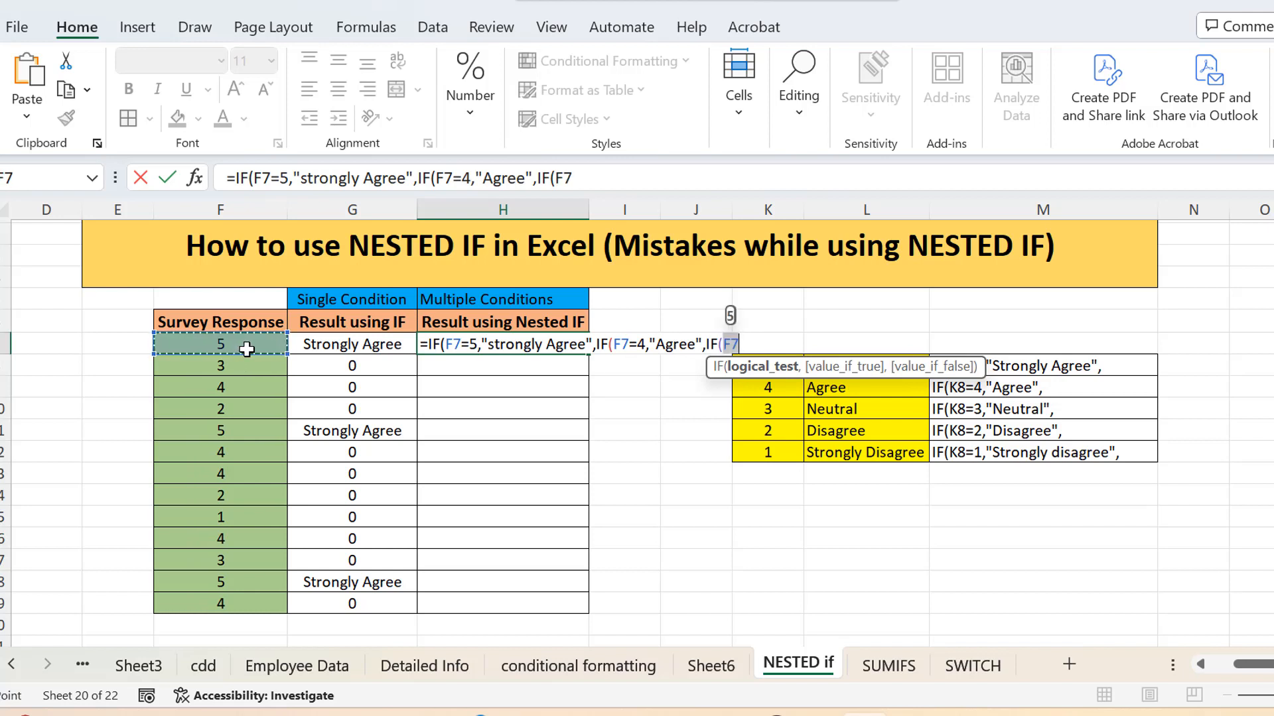
type("=3")
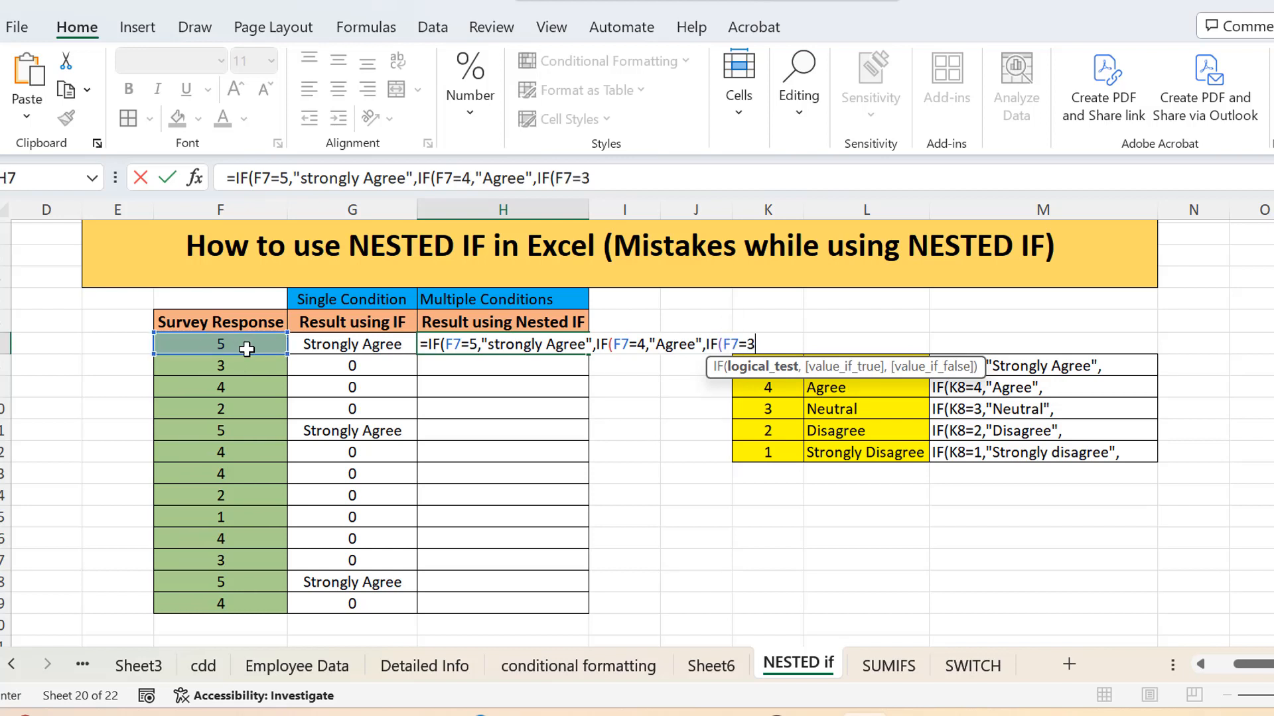
type(",")
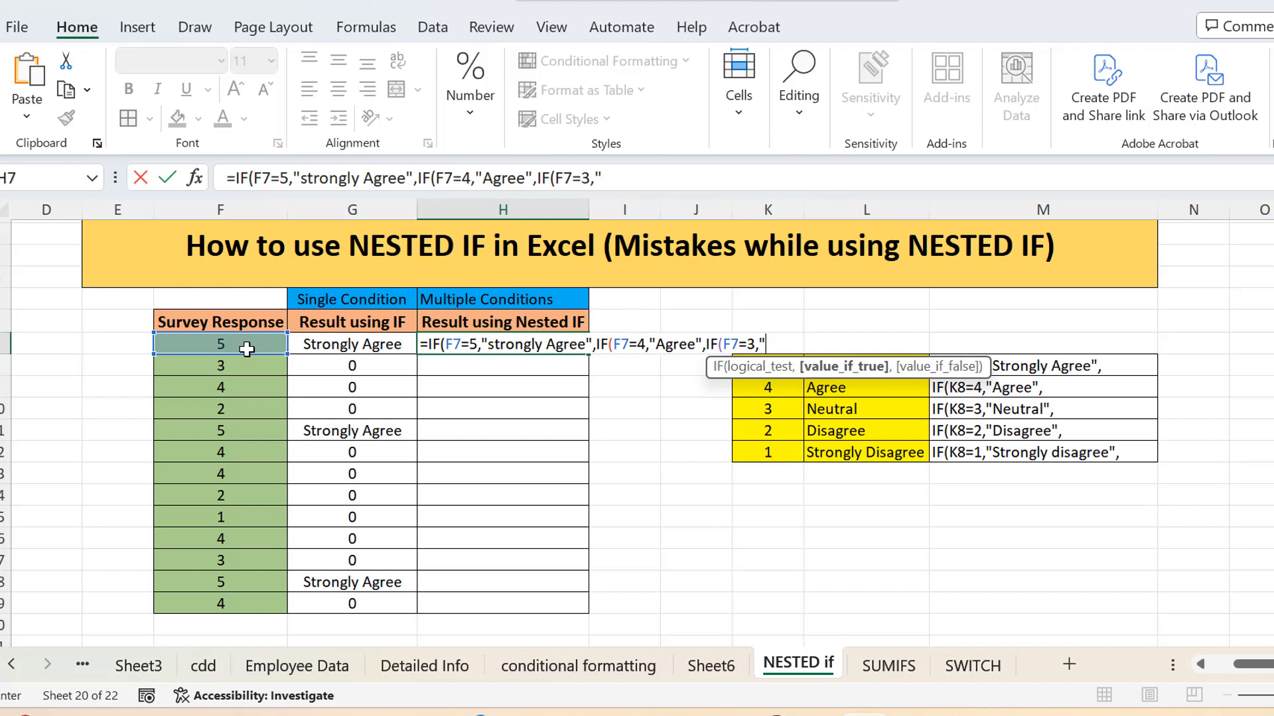
type("\"Neutral\"")
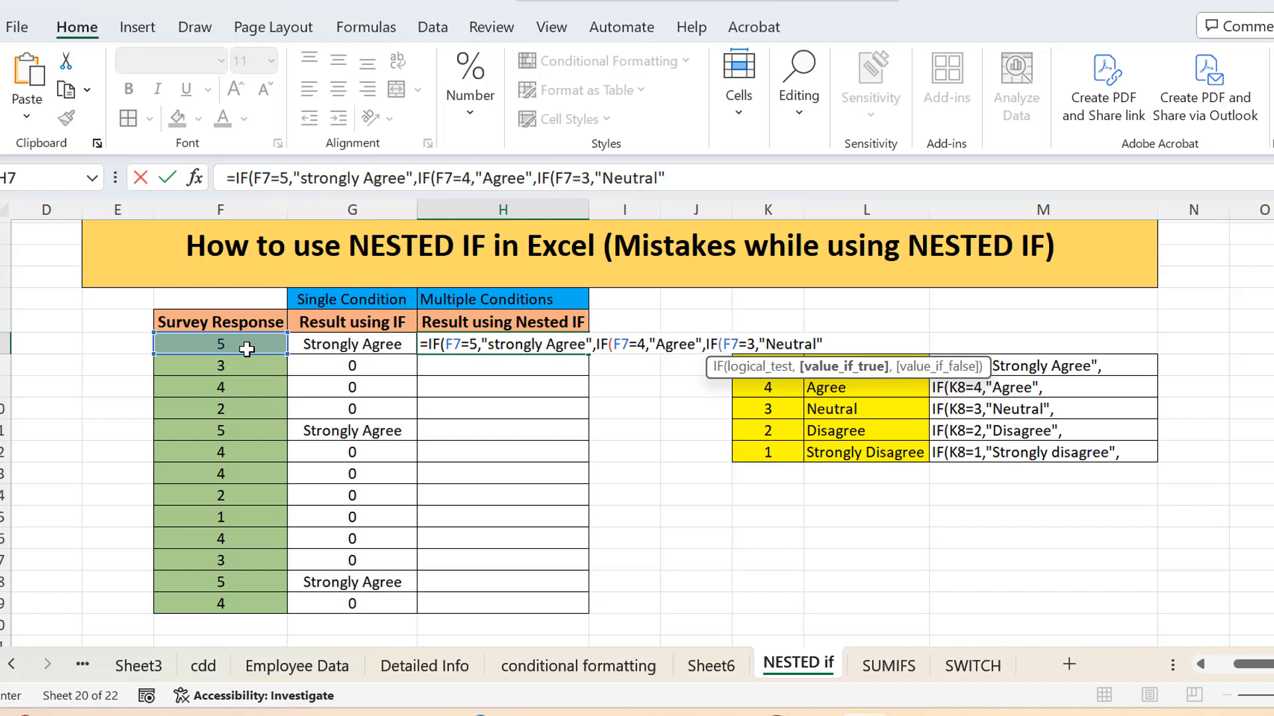
type(",")
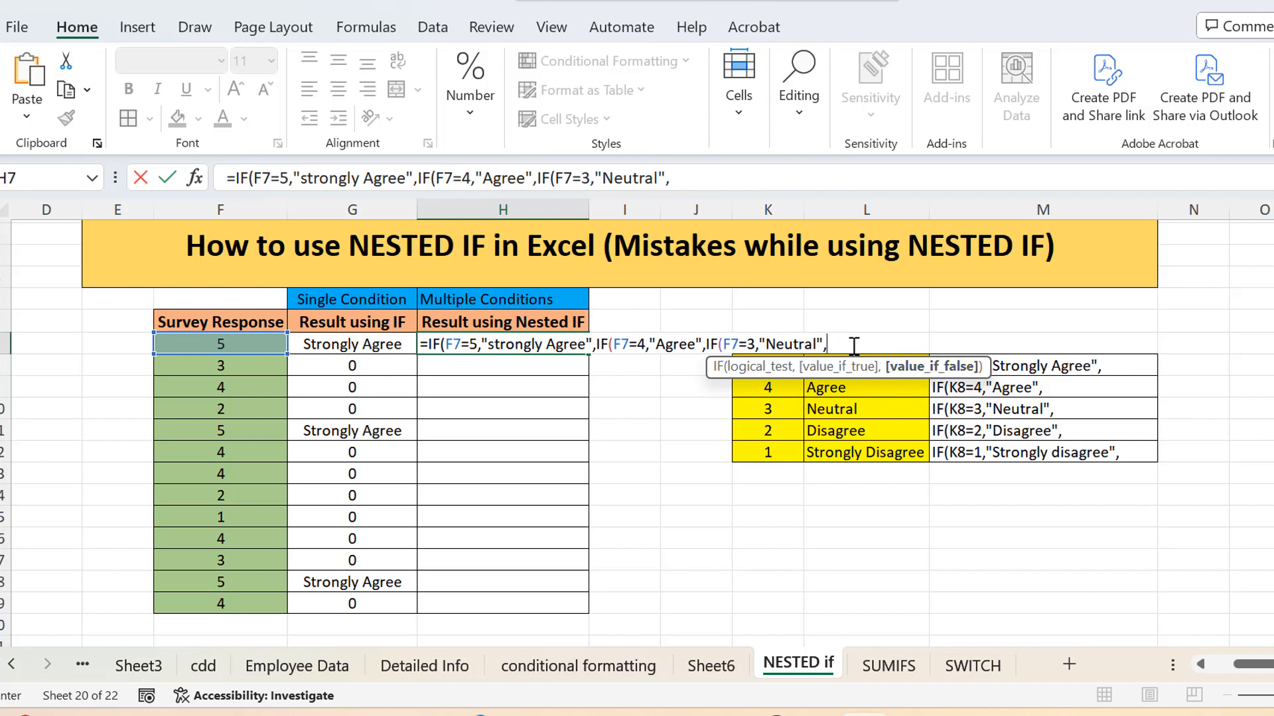
Step: Nest a fourth IF in the H7 formula, testing F7=2 and returning "Disagree"
type("IF")
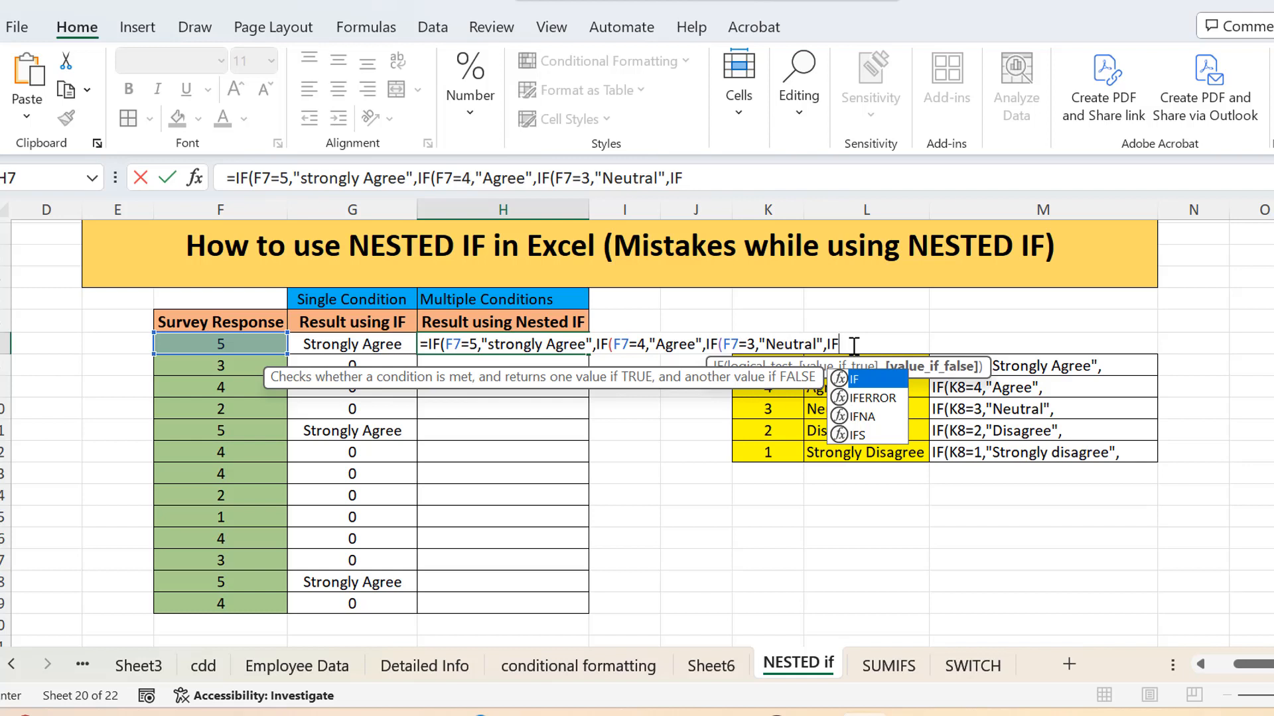
type("(")
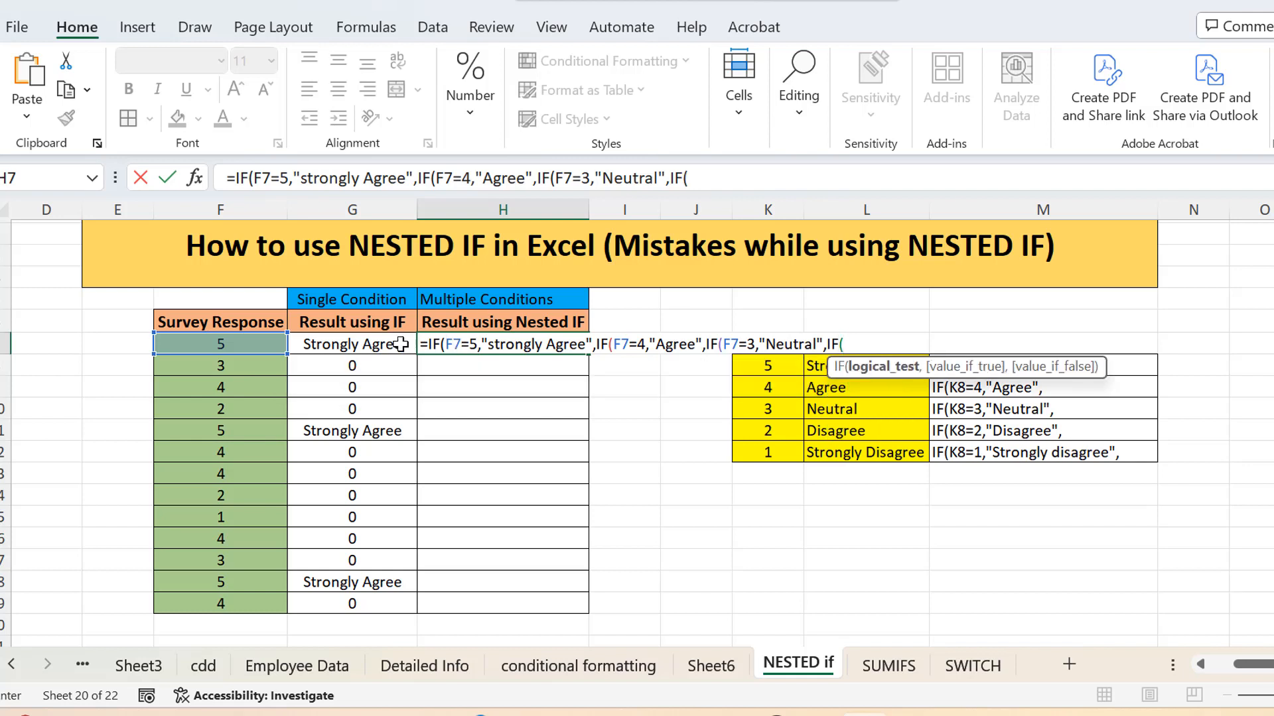
left_click(254, 346)
type("=2")
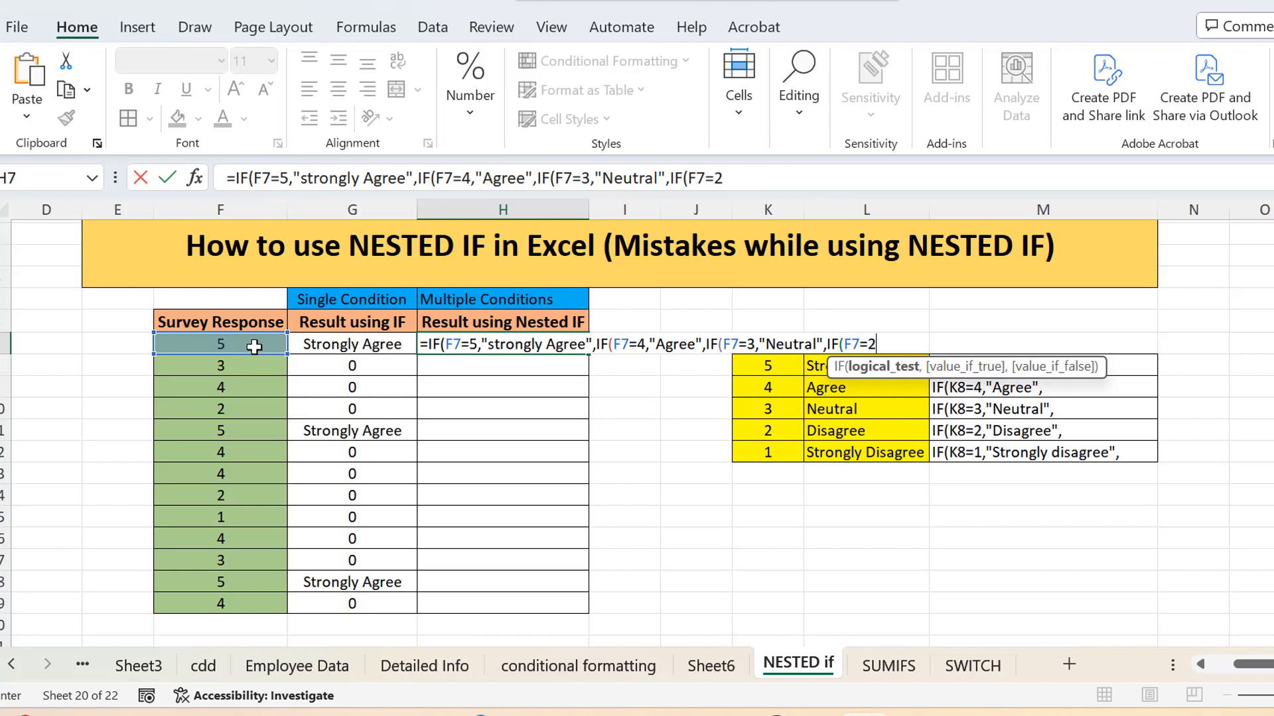
type(",")
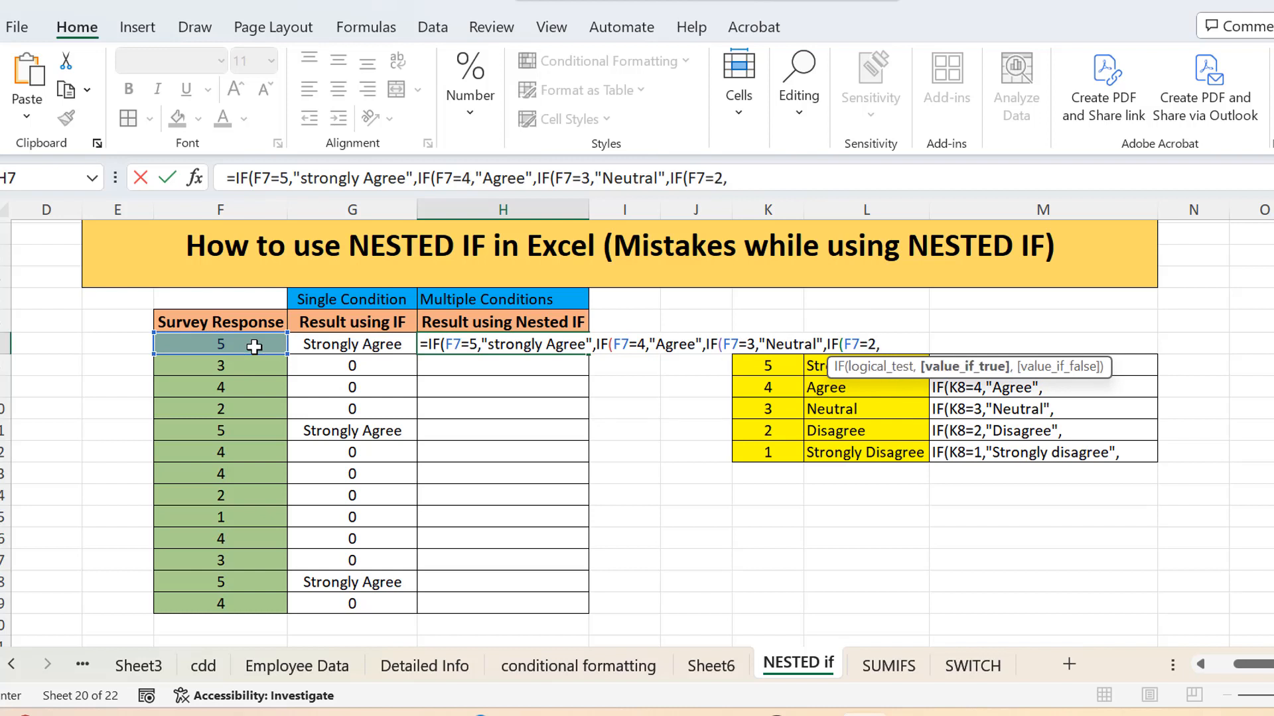
type("\"Disagree\"")
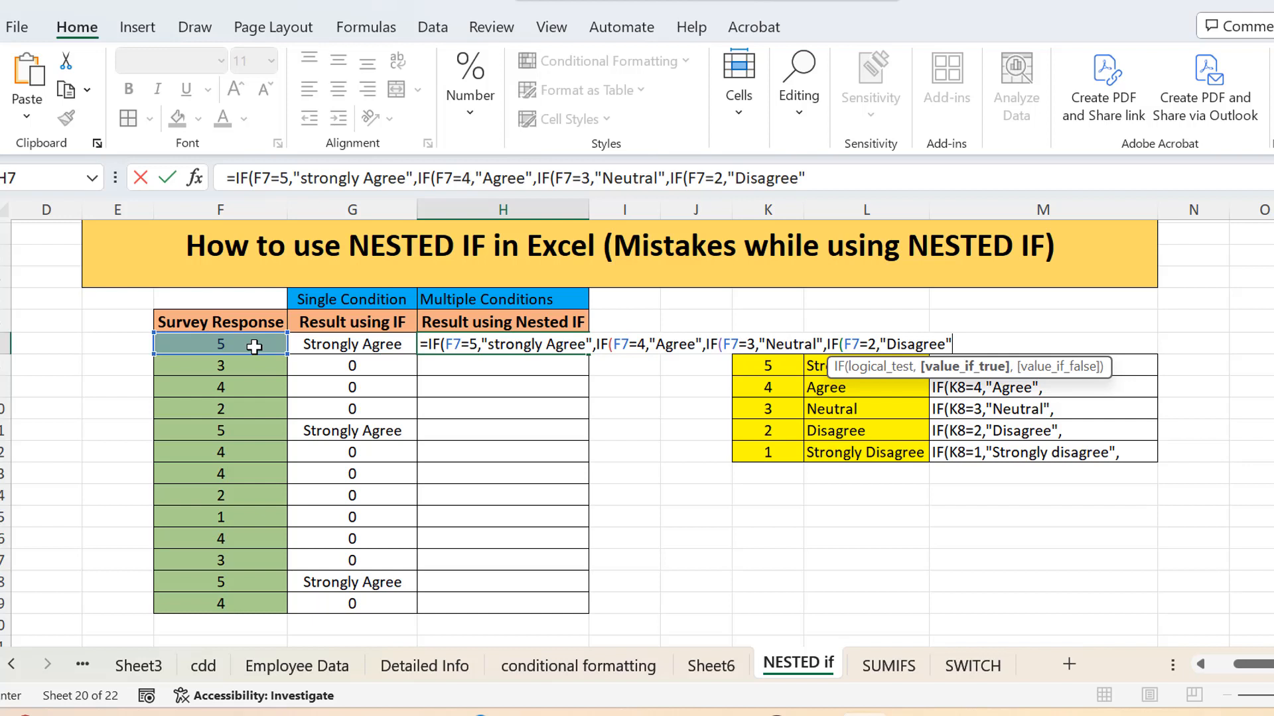
type(",IF")
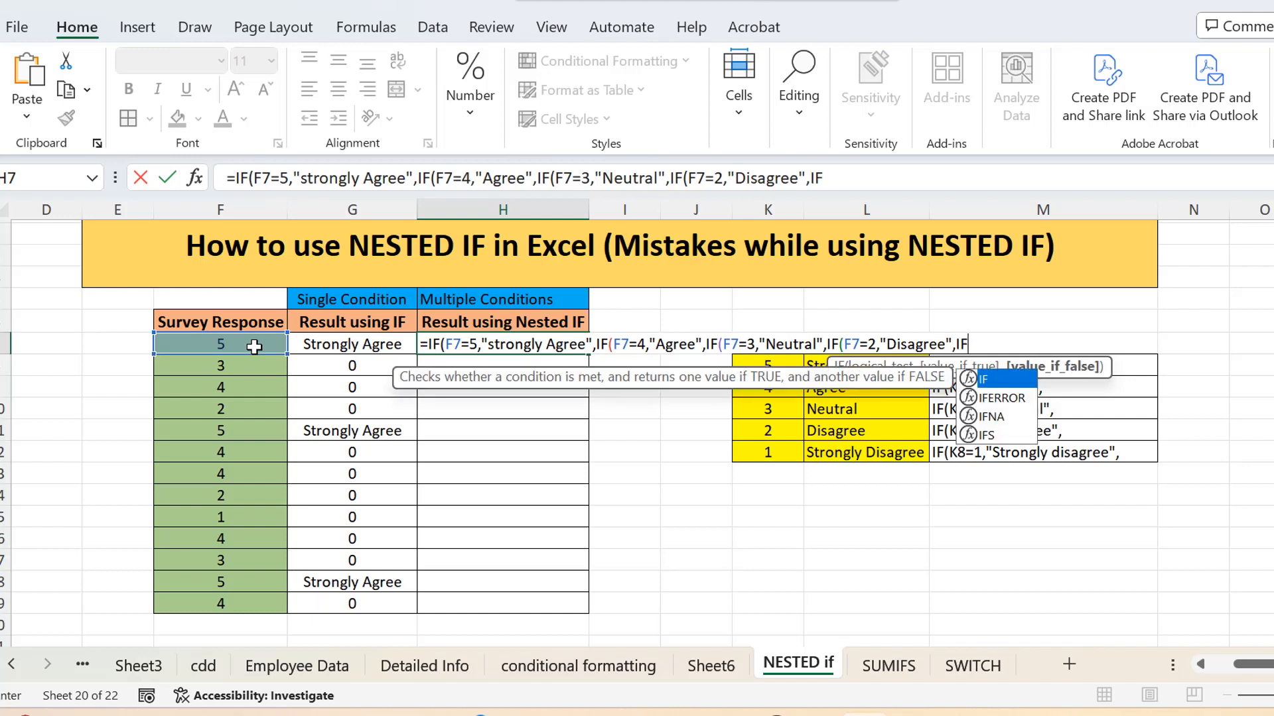
type("(")
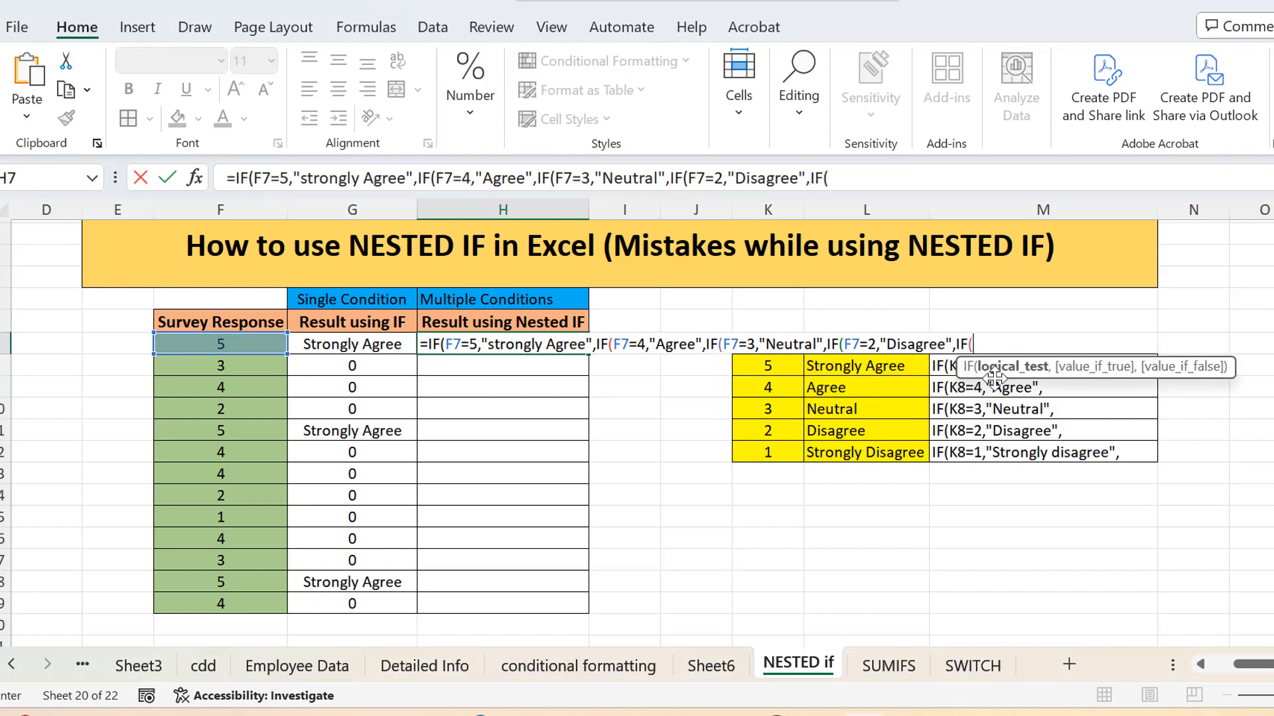
Step: Nest a fifth IF in the H7 formula, testing F7=1 and returning "Strongly Disagree"
left_click(257, 343)
type("=1,")
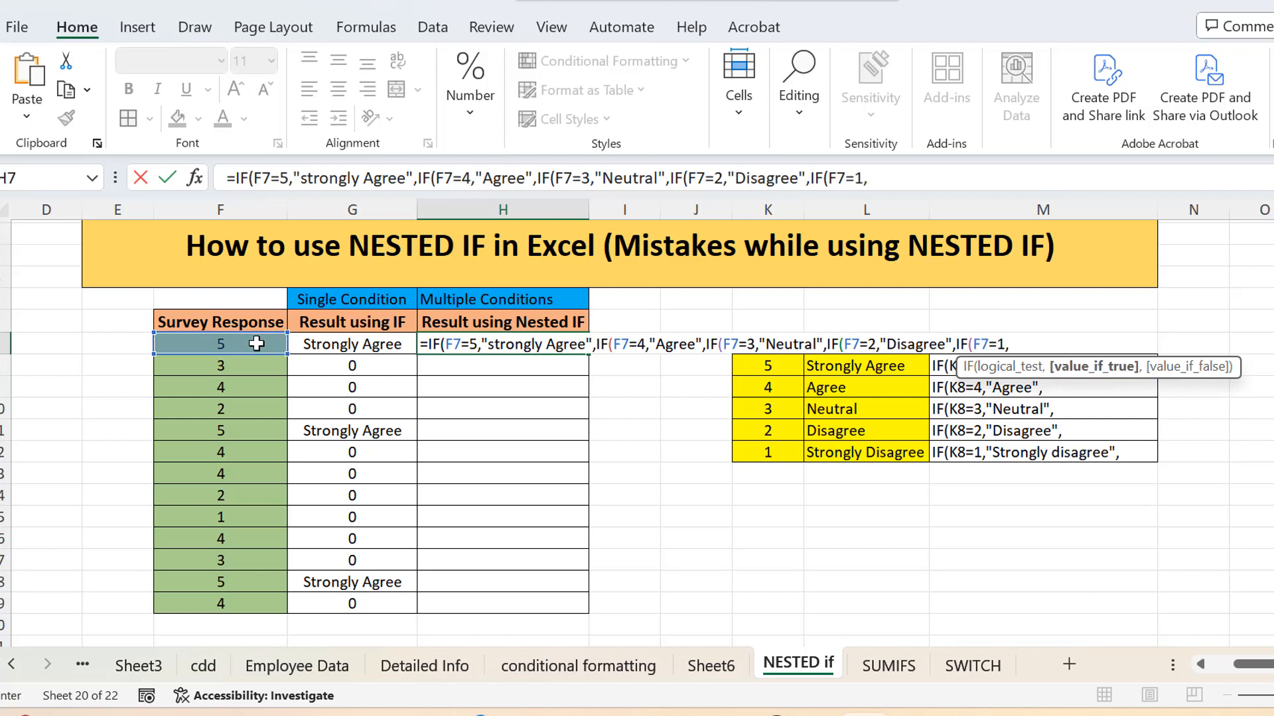
type("\"Strongly Disagree\"")
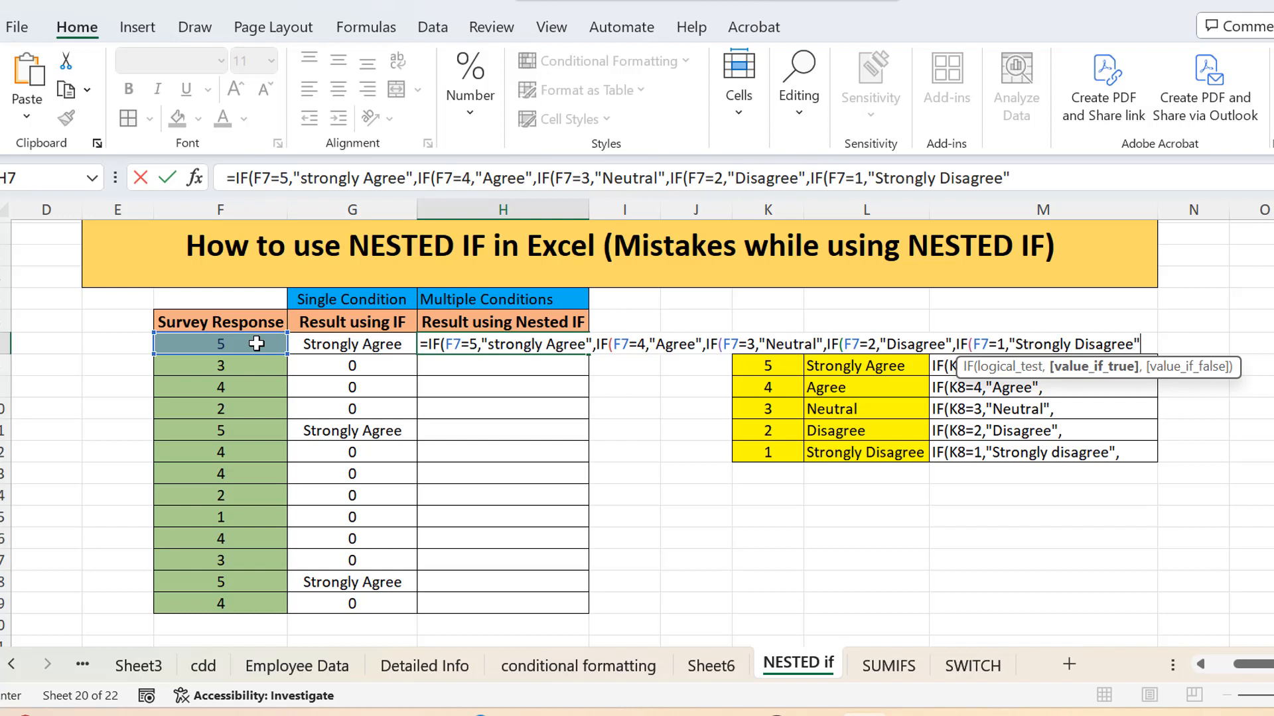
type(",")
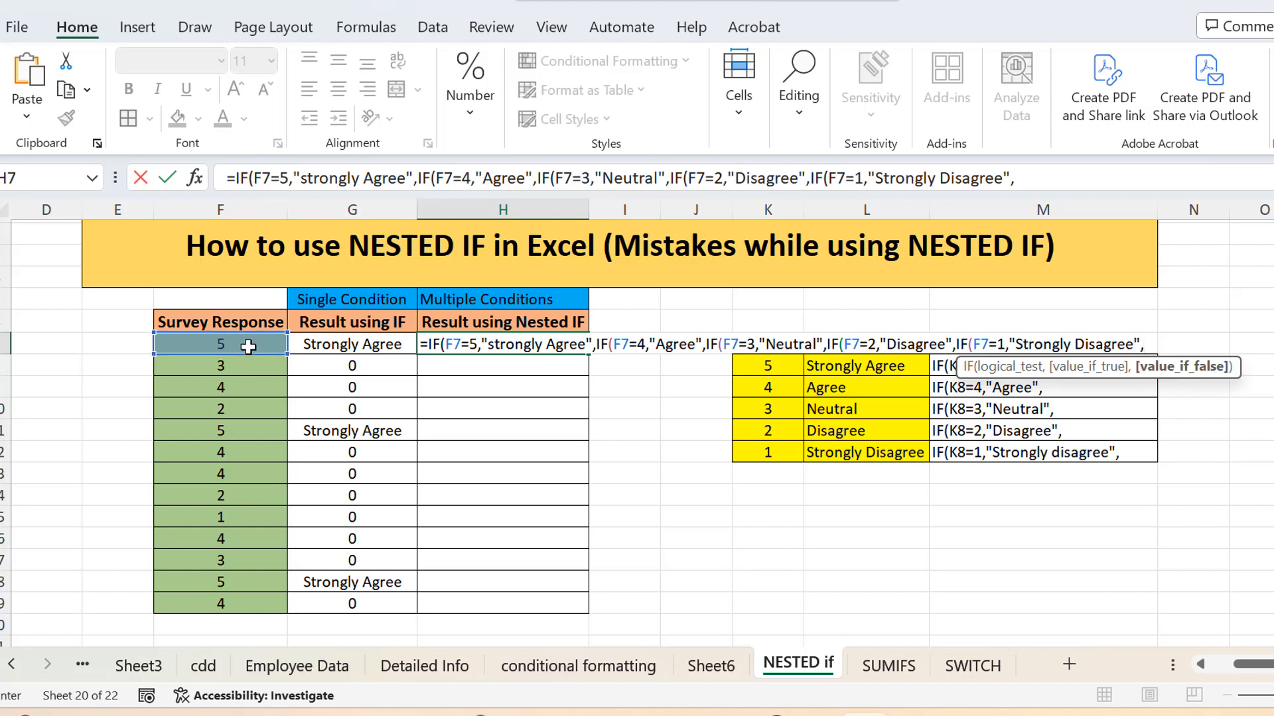
Step: Set 0 as the last IF's false value, close all five IFs with parentheses, and enter the formula in H7
type("0")
type(")")
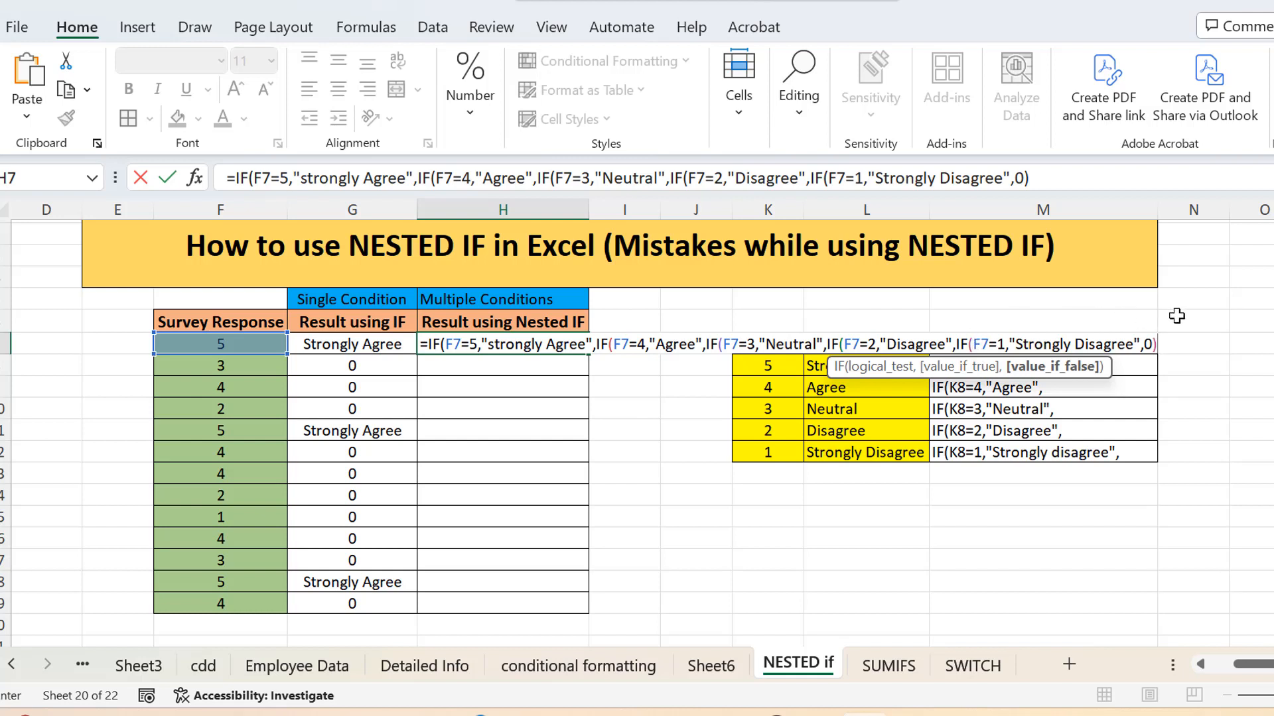
type(")")
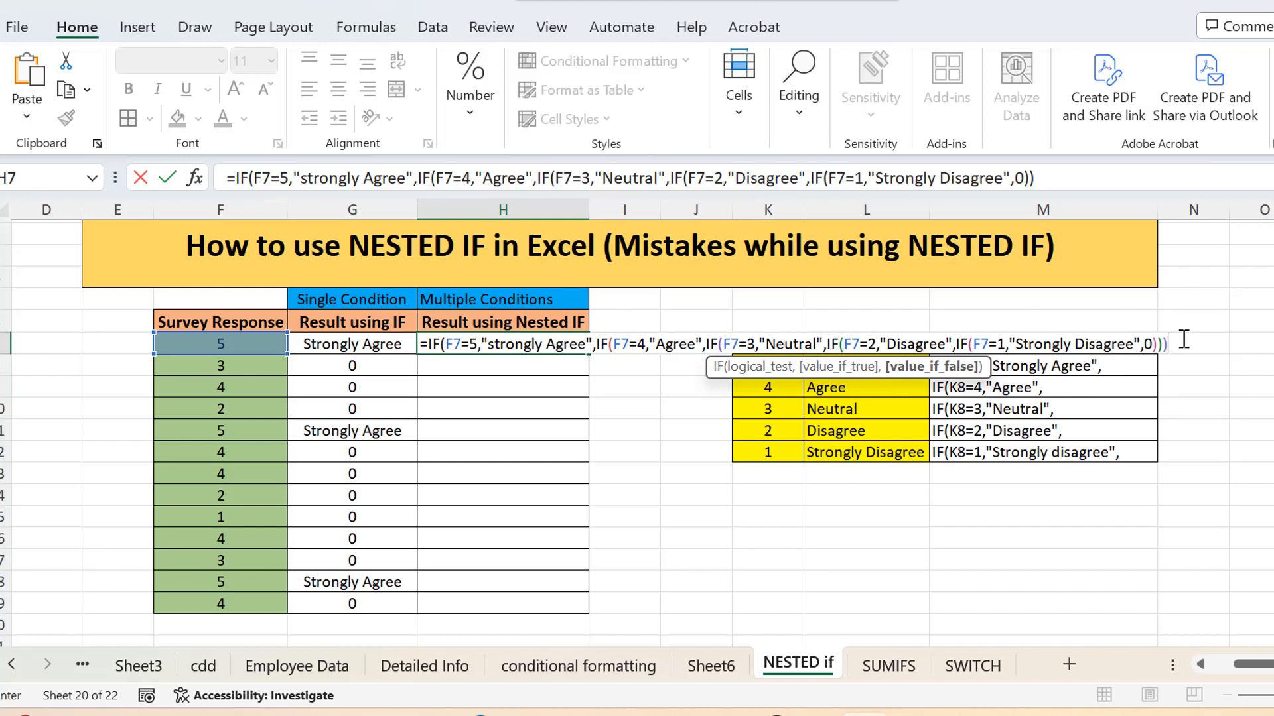
type(")")
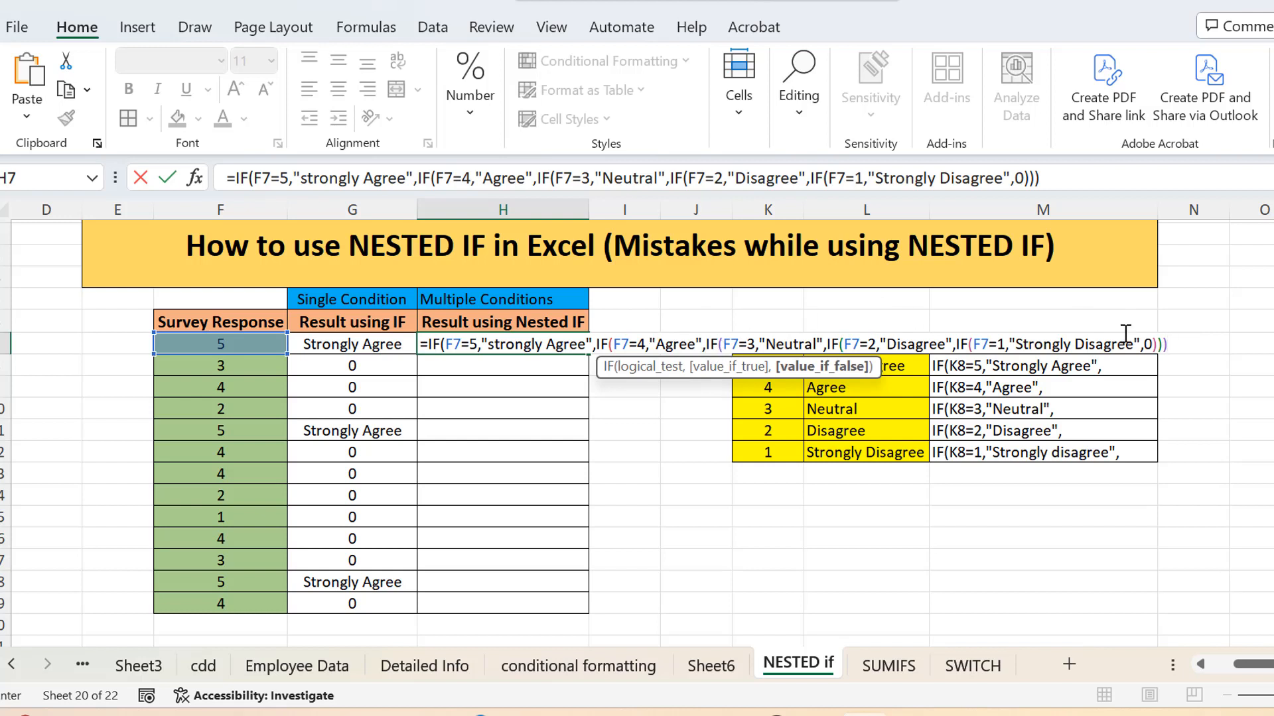
type(")")
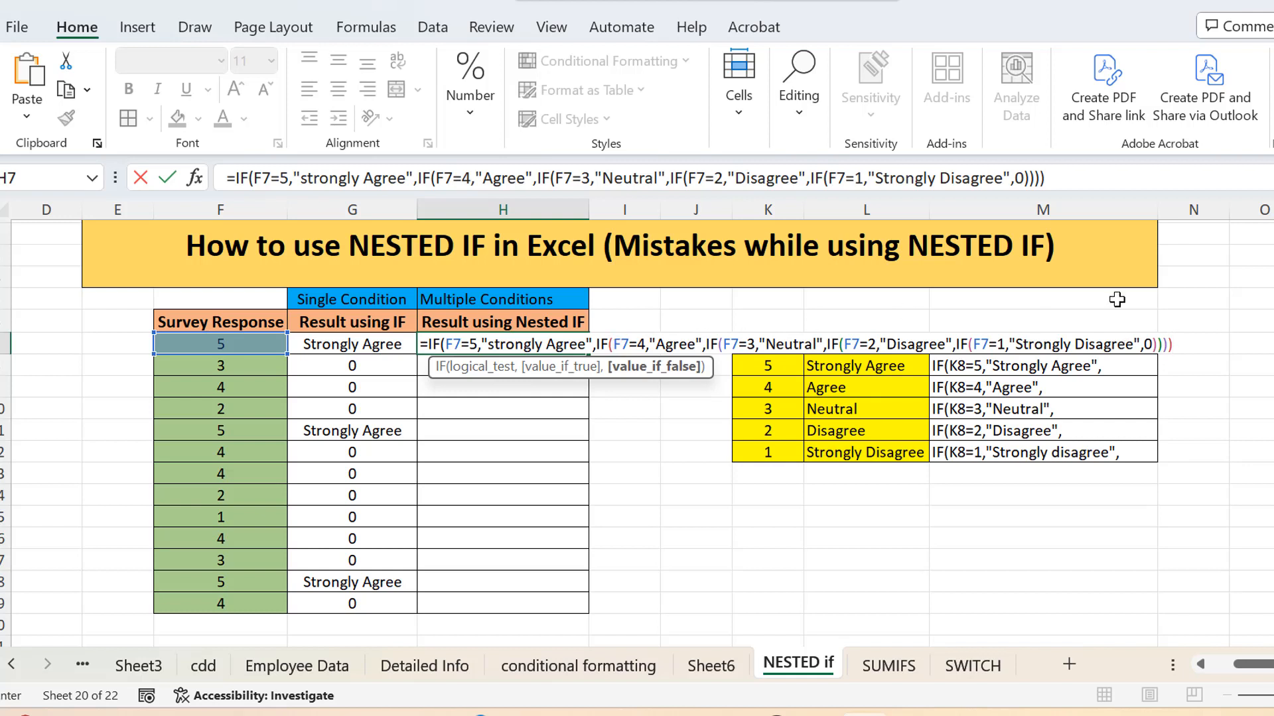
type(")")
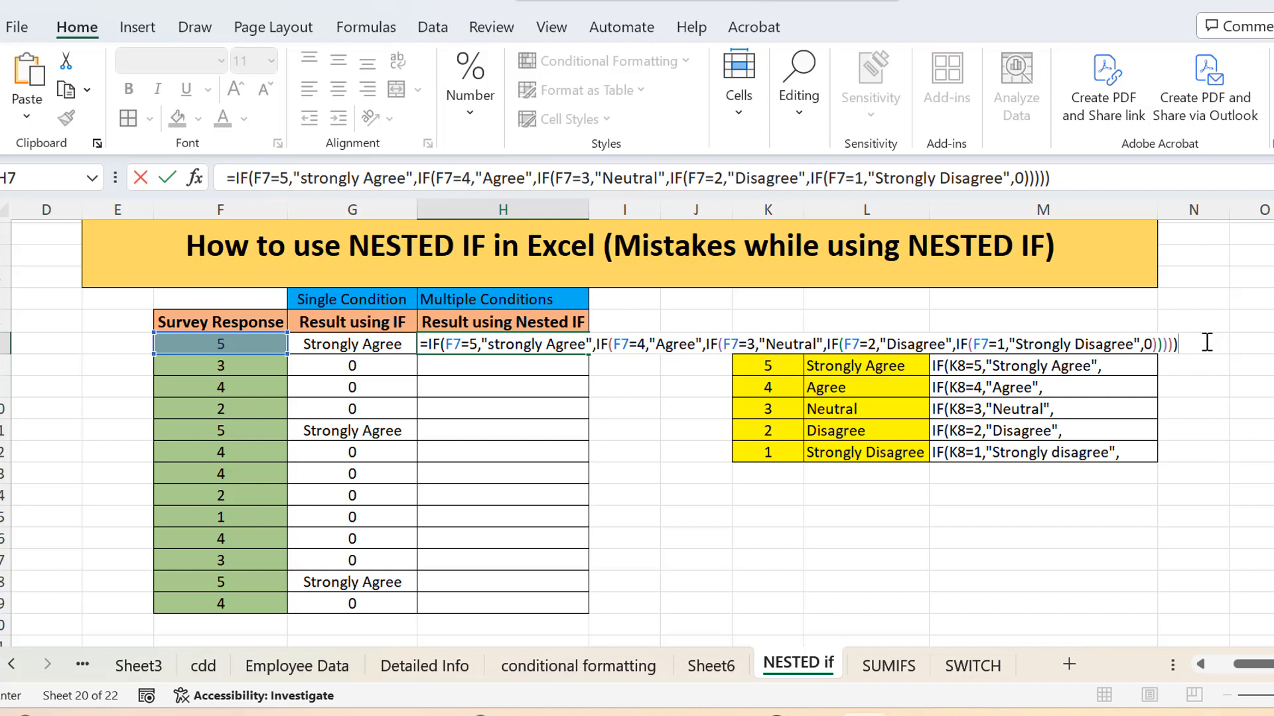
key("Return")
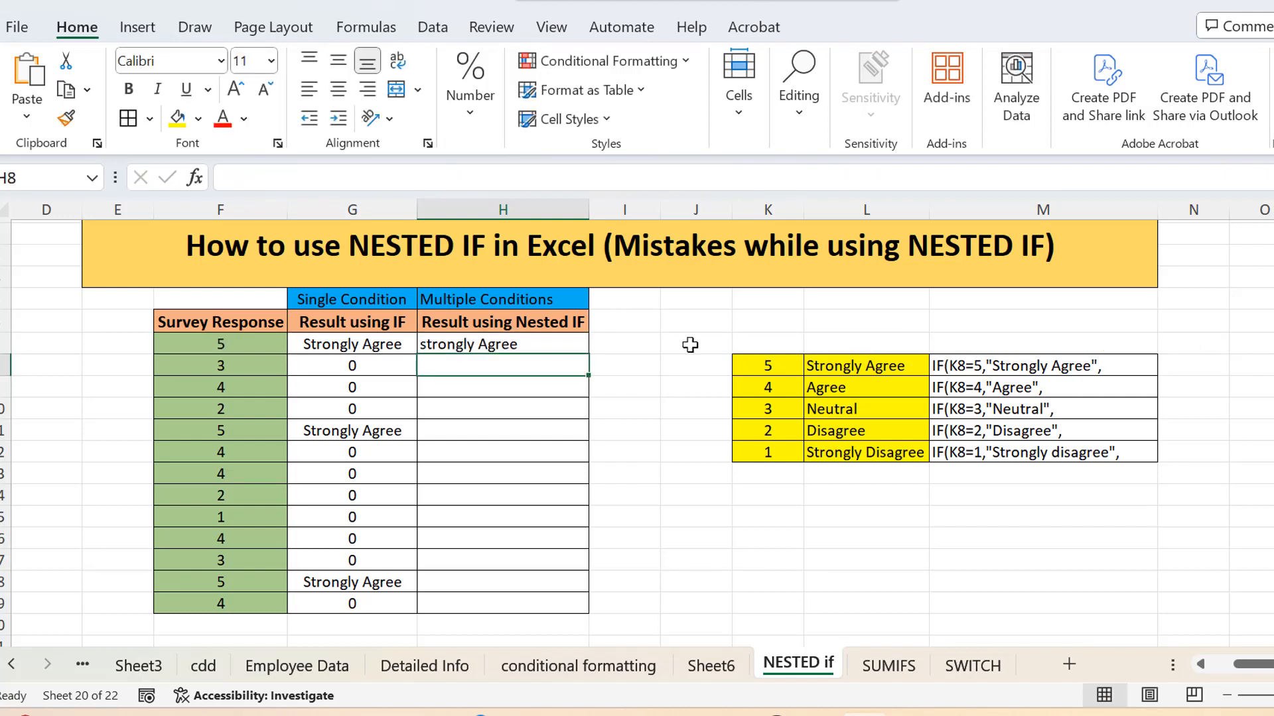
Step: Fill the nested IF formula from H7 down the Result using Nested IF column through H20
left_click(519, 343)
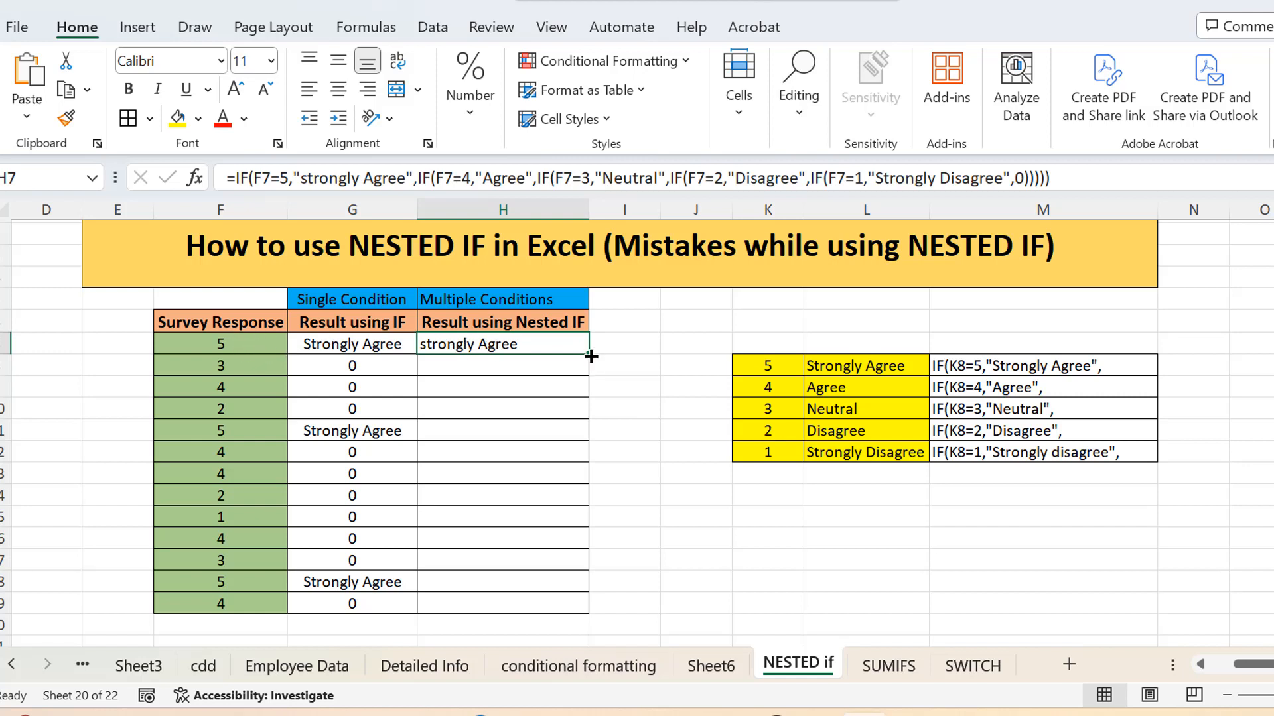
left_click_drag(591, 355, 579, 631)
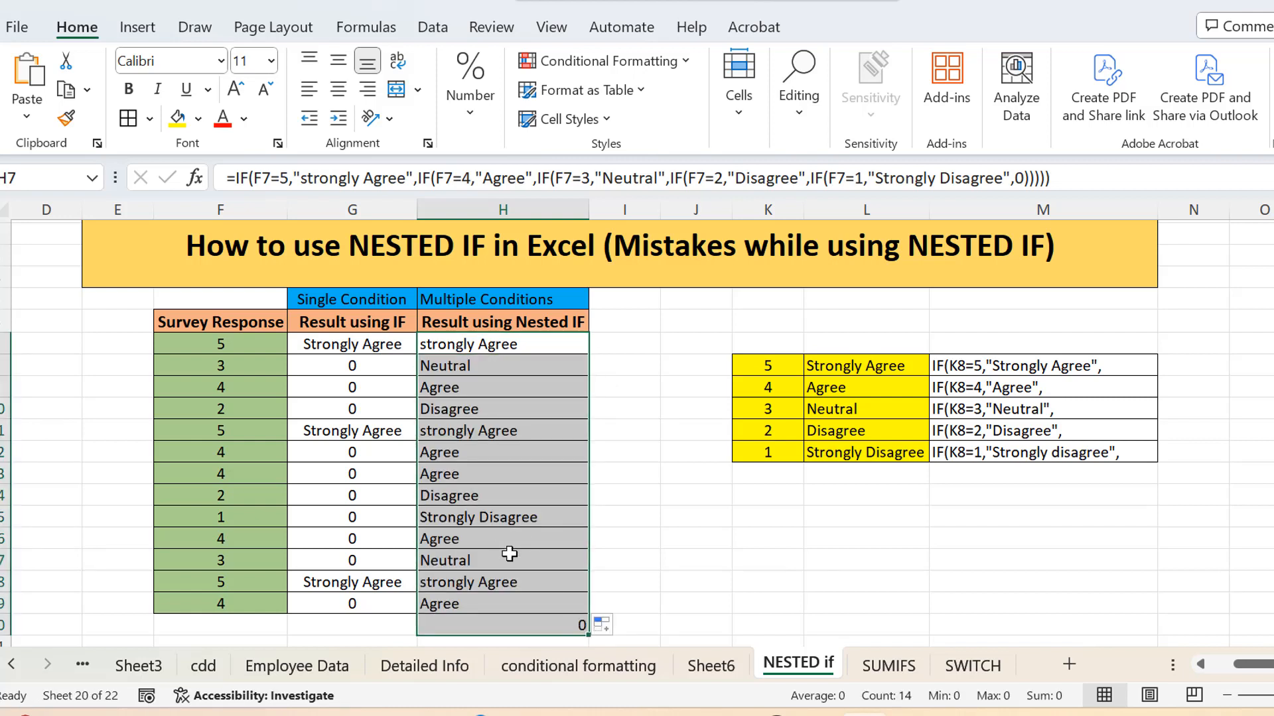
left_click(548, 602)
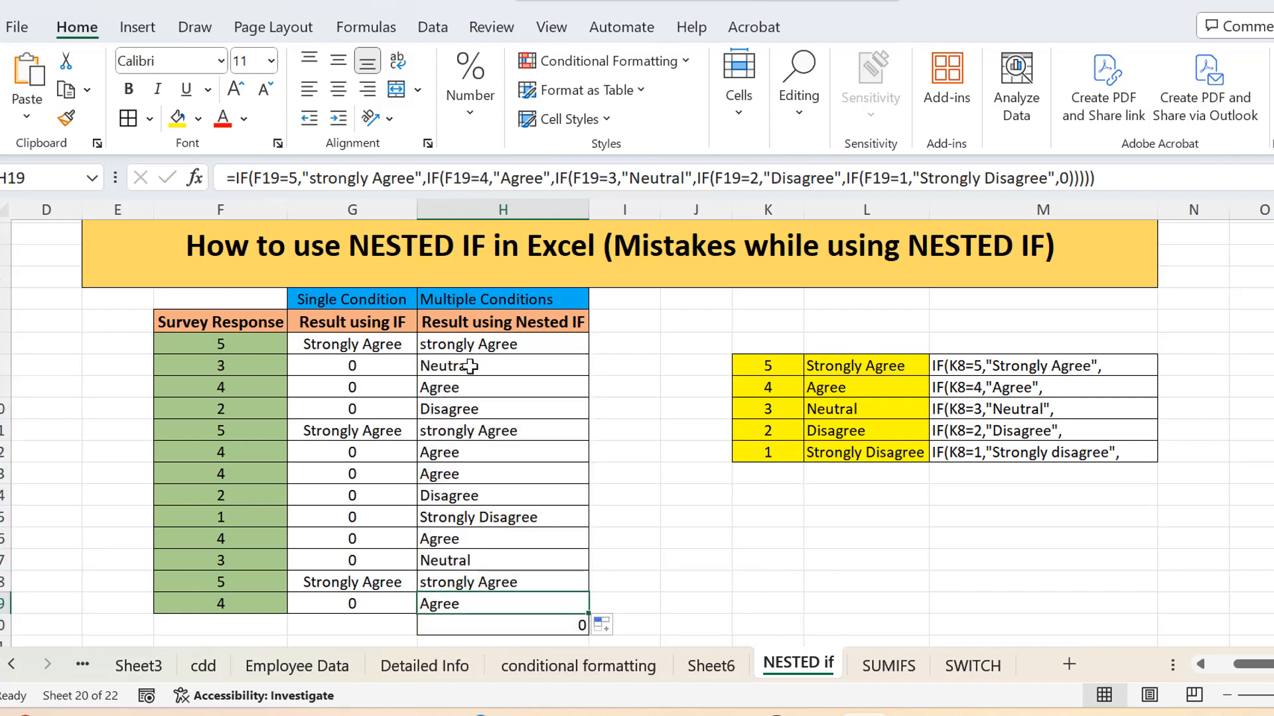
Step: Check the copied nested IF formulas in H8, H9, H10 and H20 against the survey responses in F7:F19
left_click(471, 366)
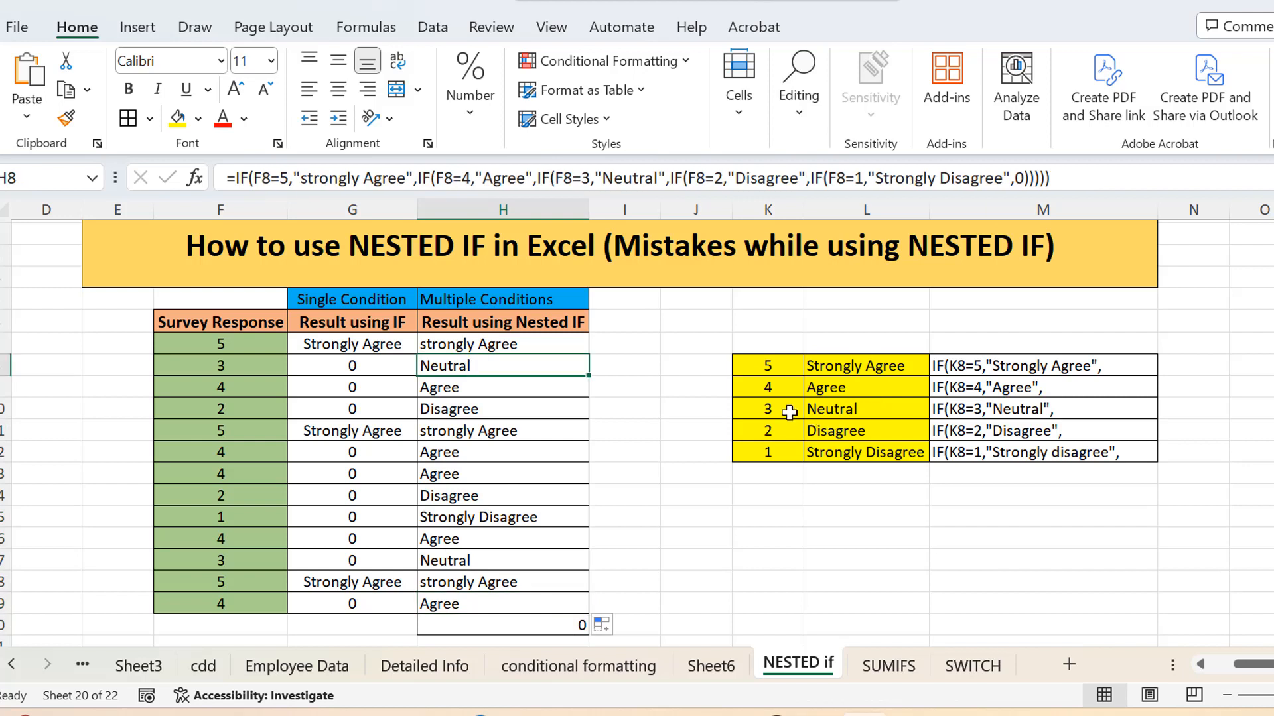
left_click(508, 380)
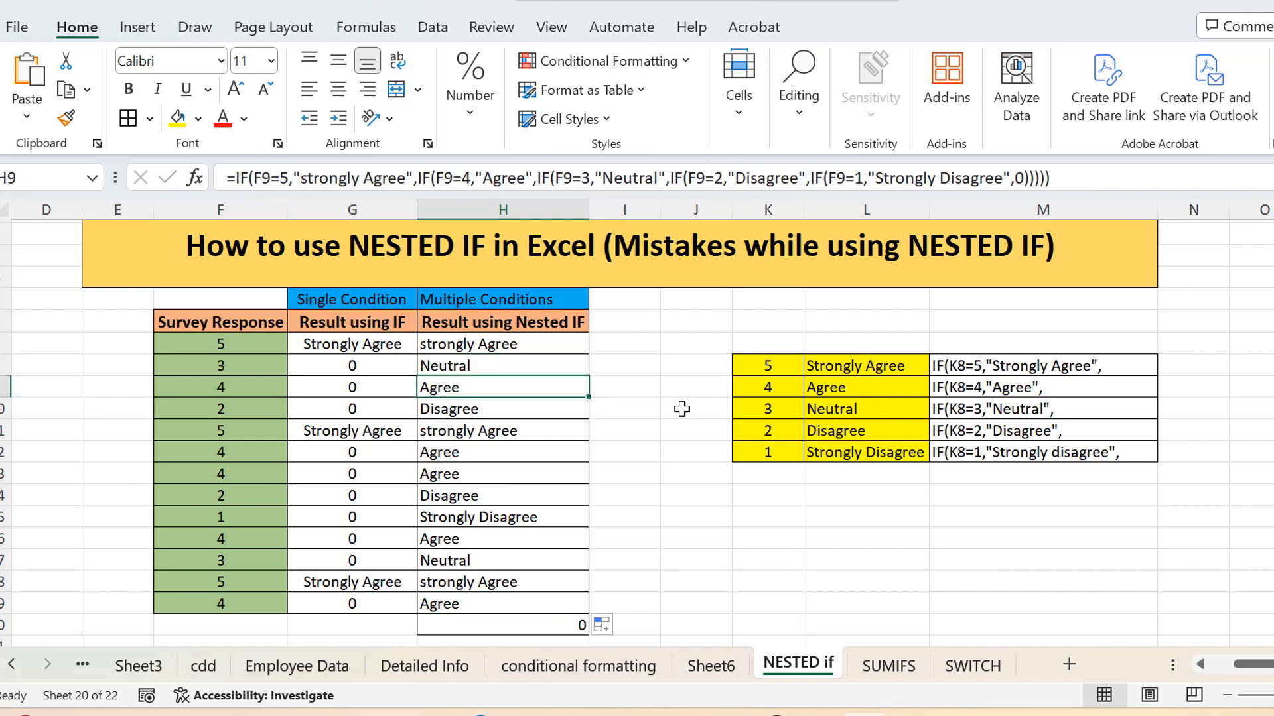
left_click(487, 410)
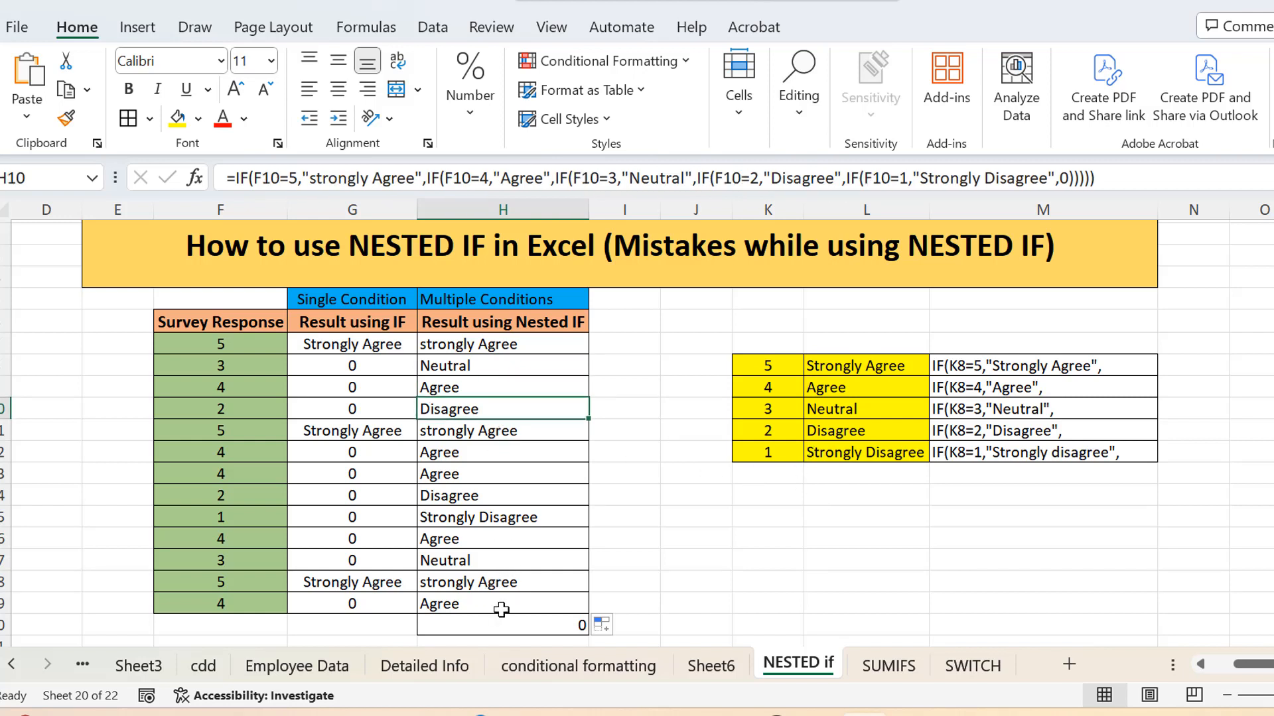
left_click(552, 624)
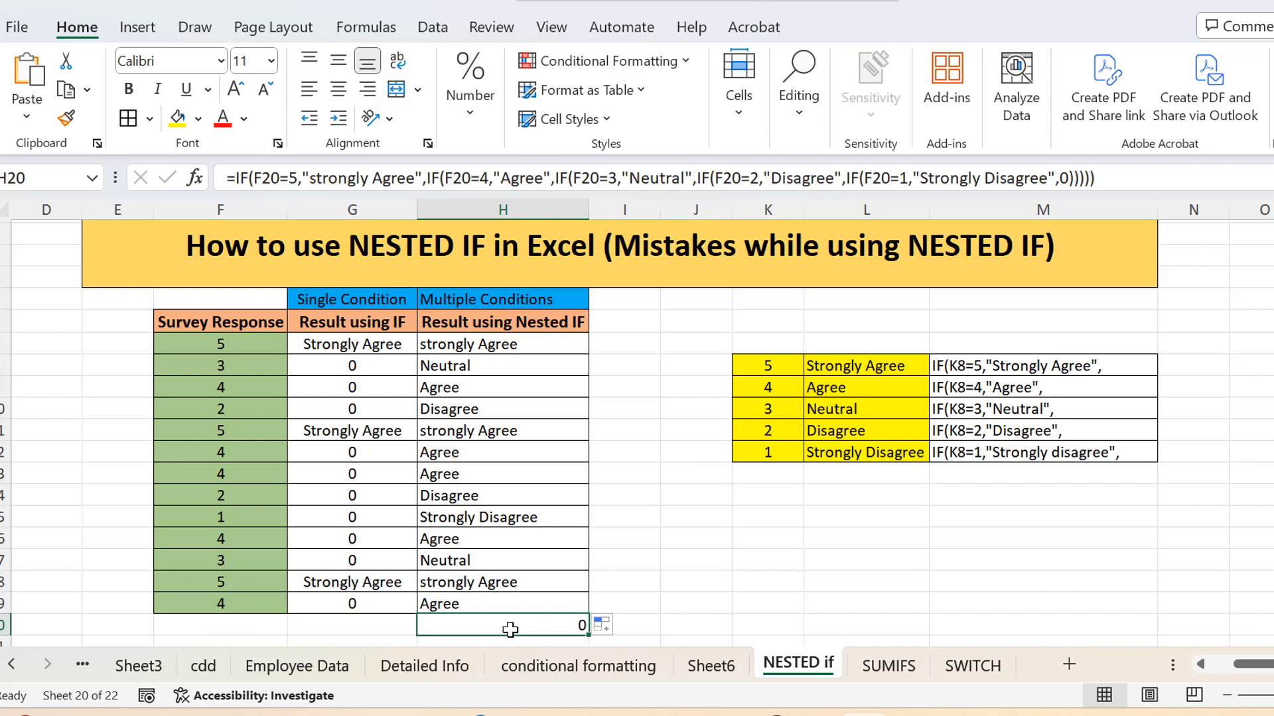
left_click_drag(216, 345, 208, 603)
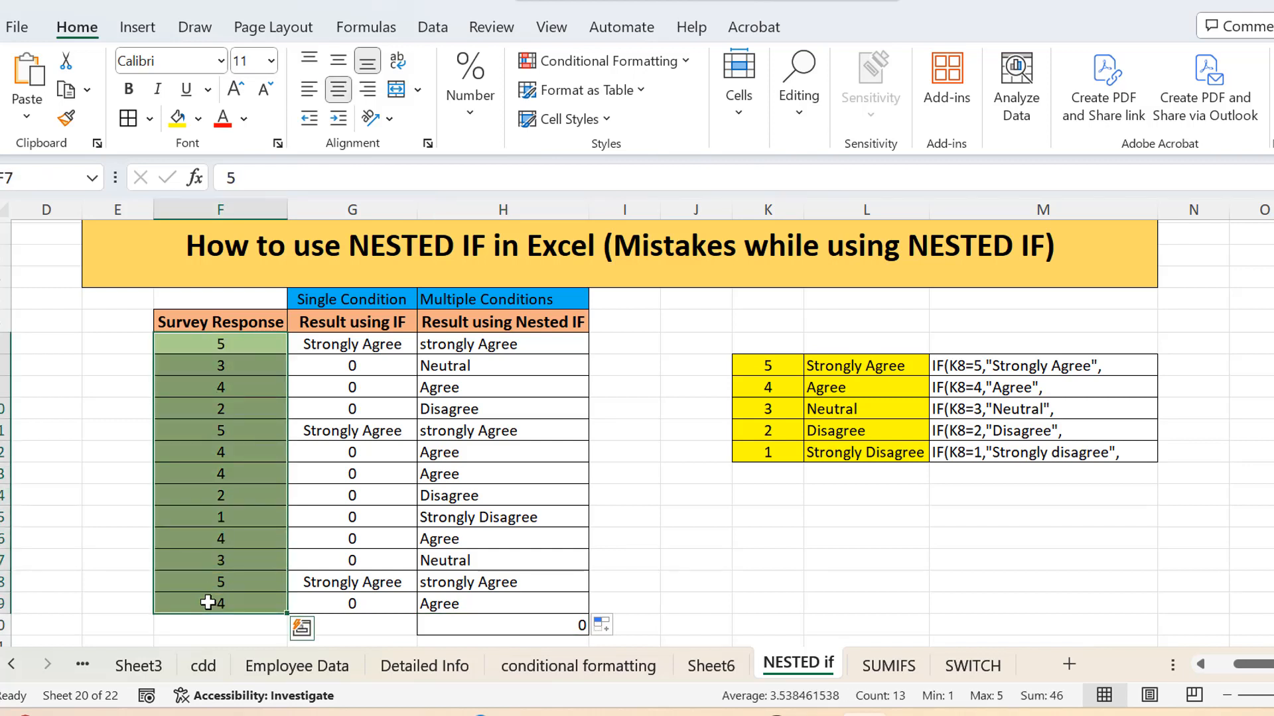
left_click(539, 627)
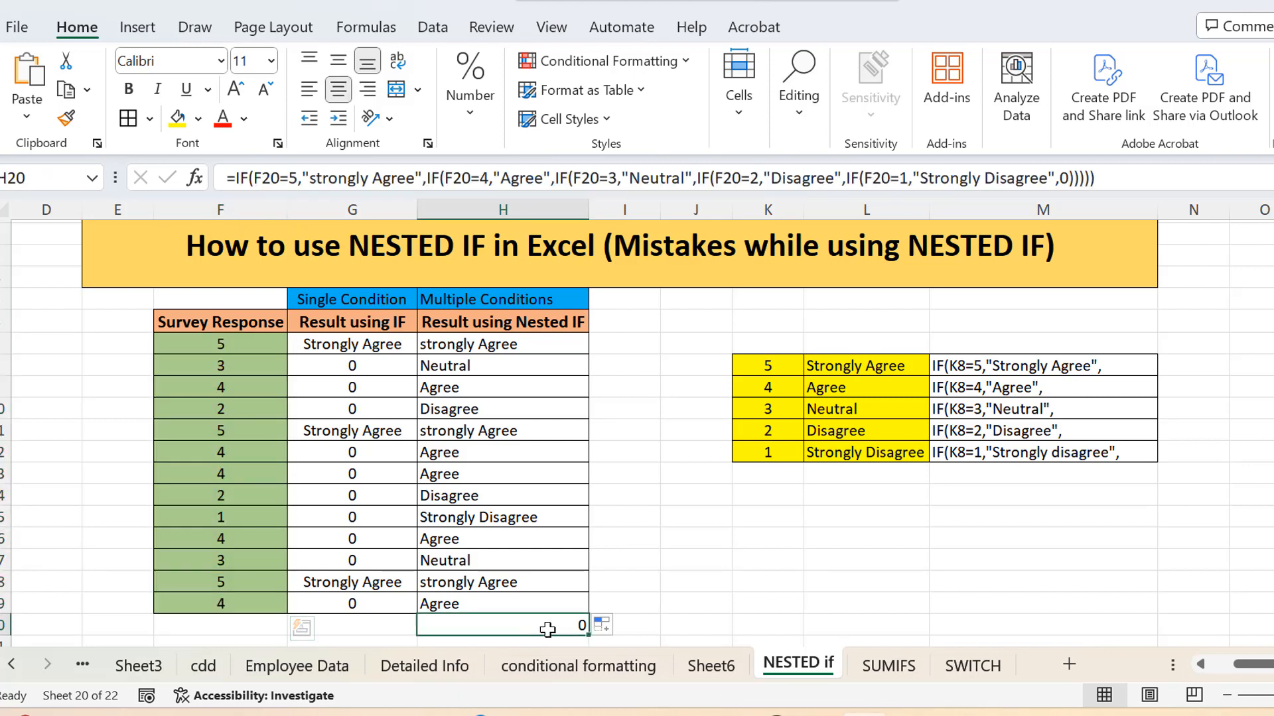
left_click(768, 624)
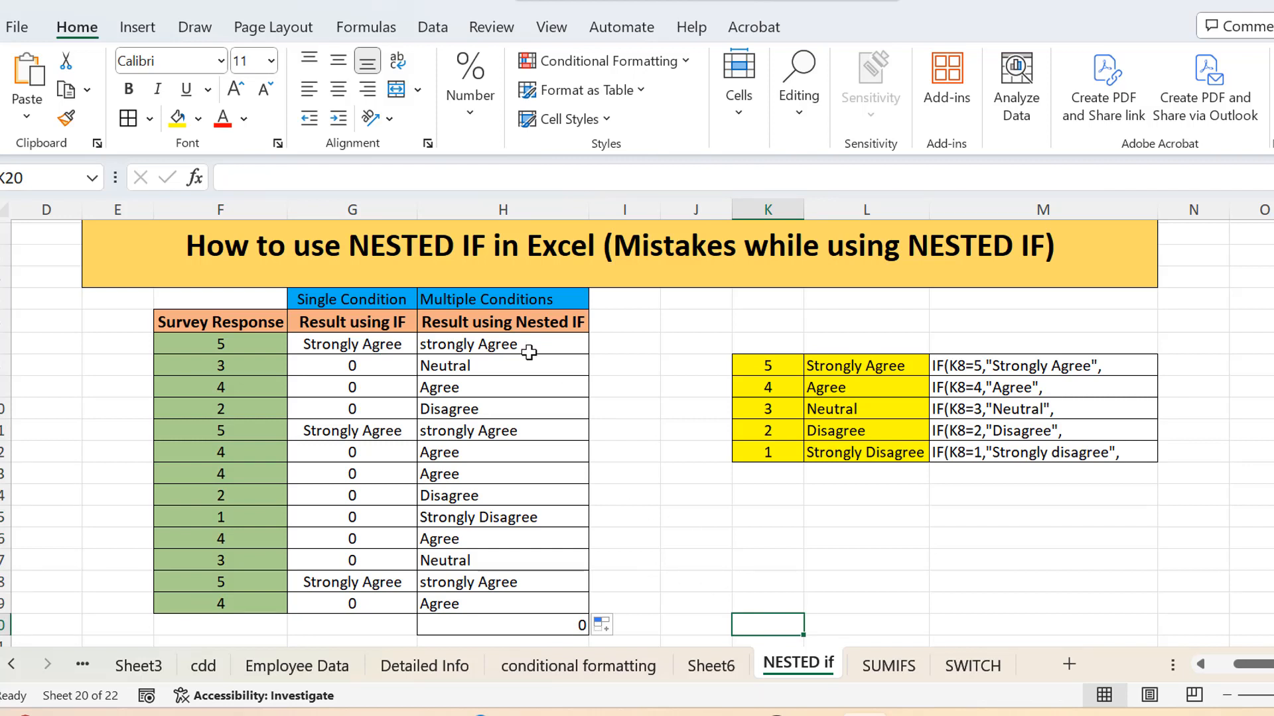
Step: Examine the last false value and closing parentheses of the H7 formula, and compare it with the single IF in G7
left_click(529, 353)
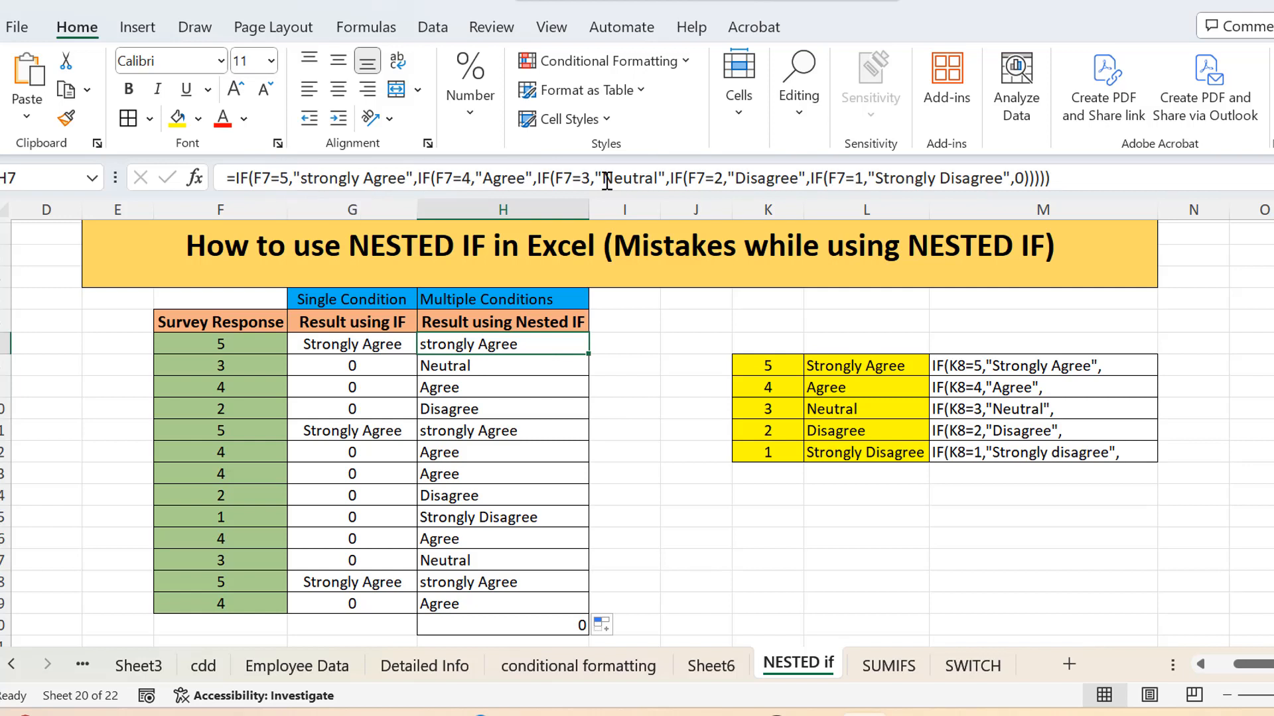
left_click(1019, 179)
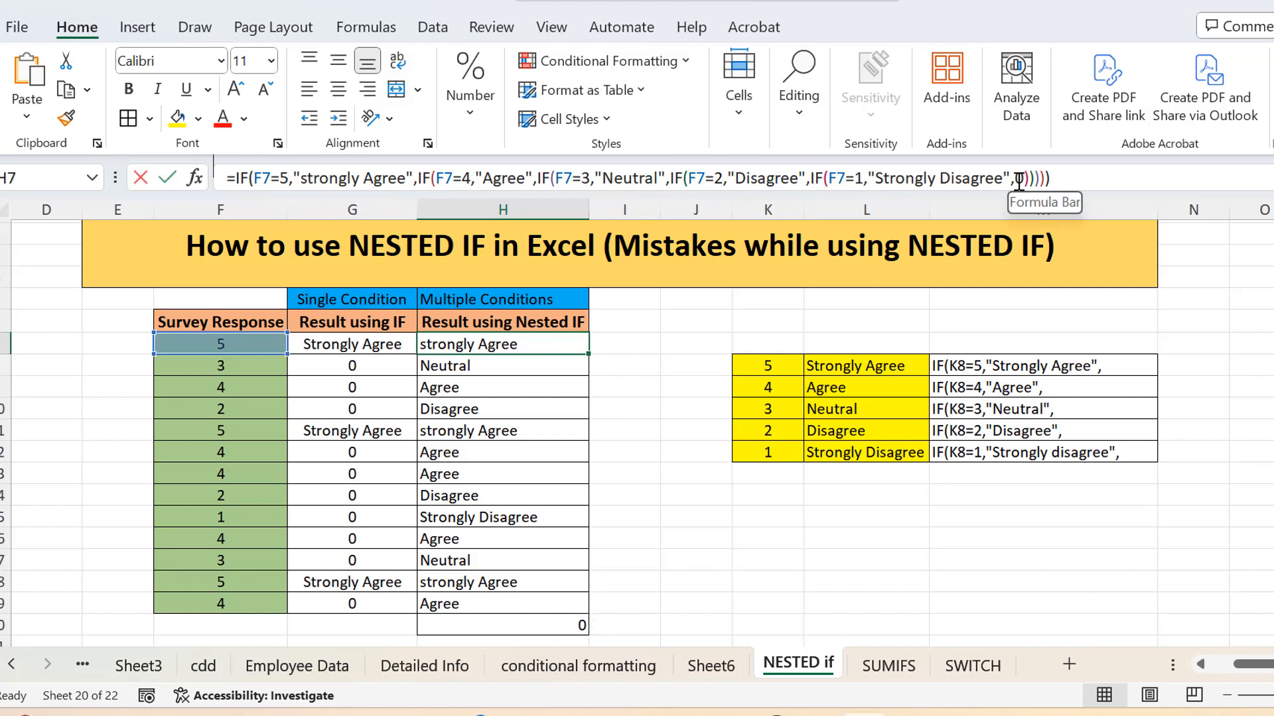
left_click(1072, 183)
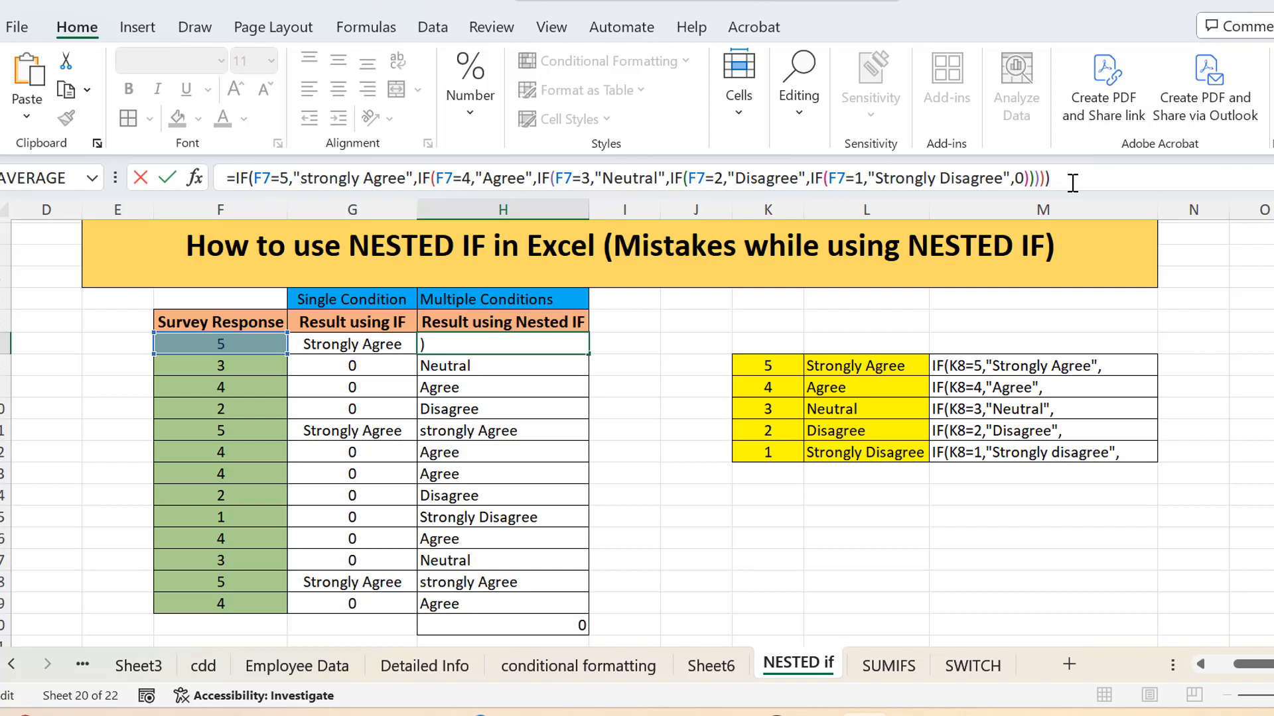
key("Return")
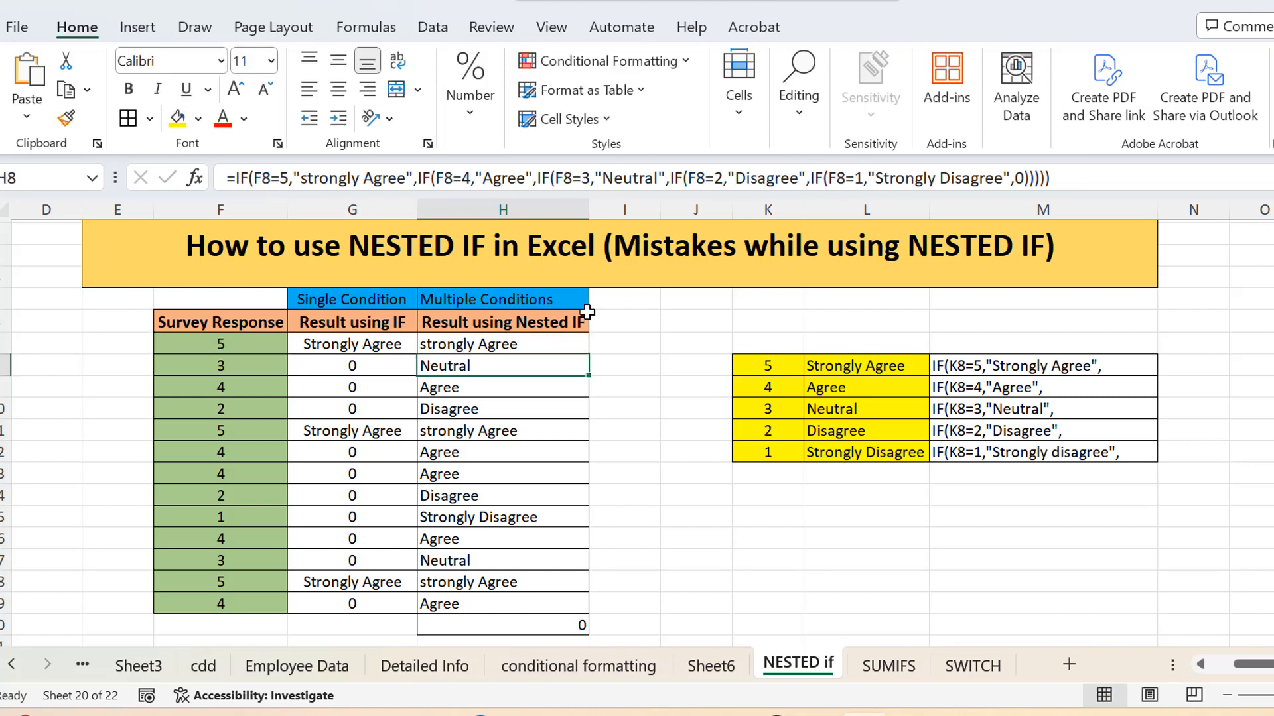
left_click(387, 350)
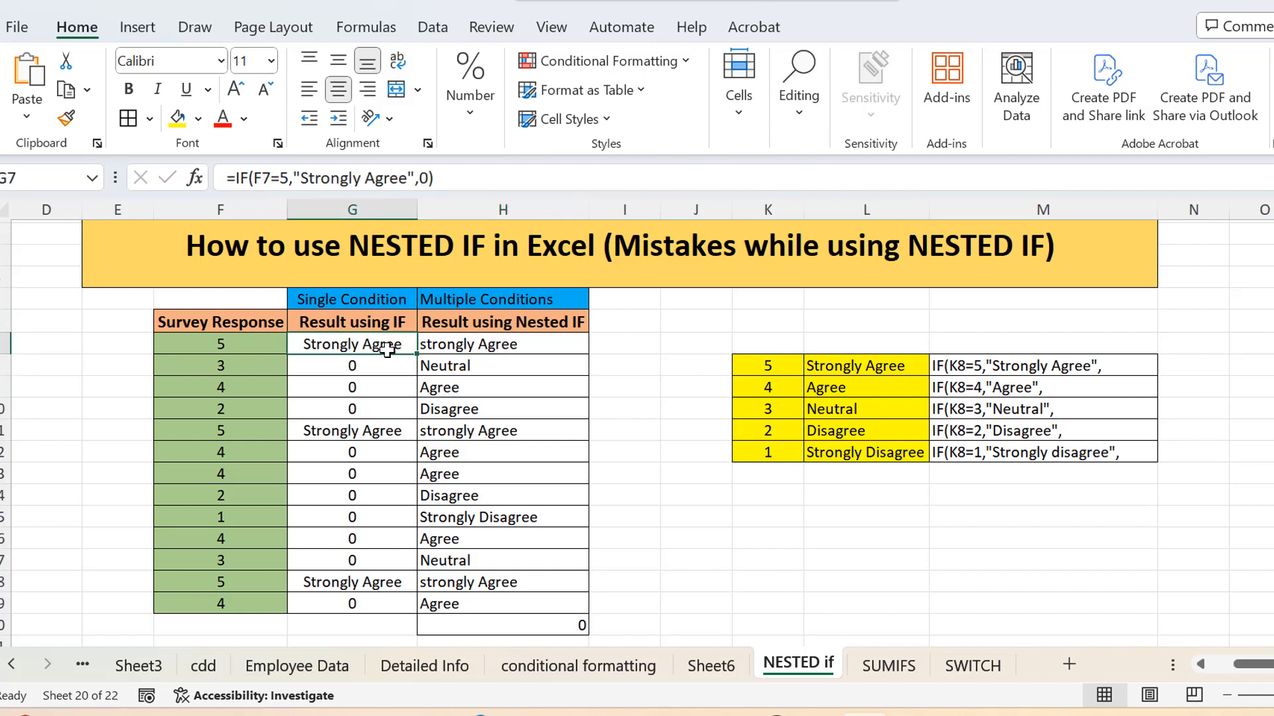
left_click(530, 344)
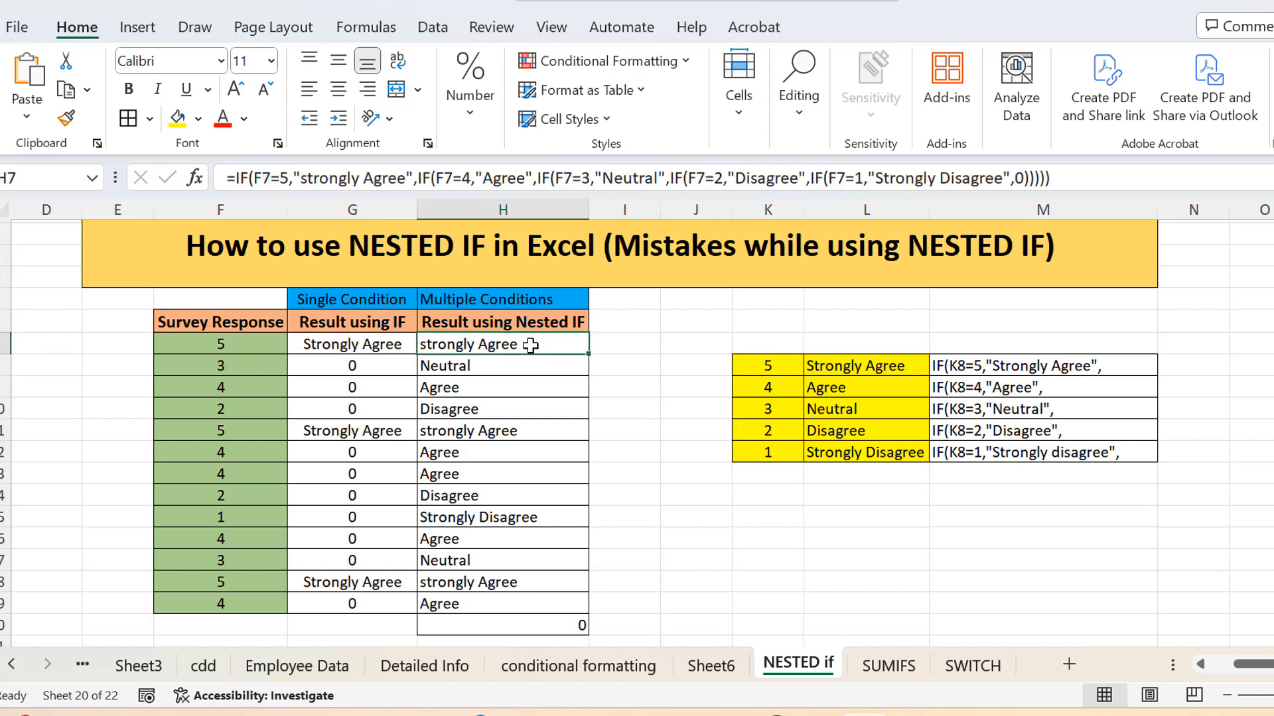